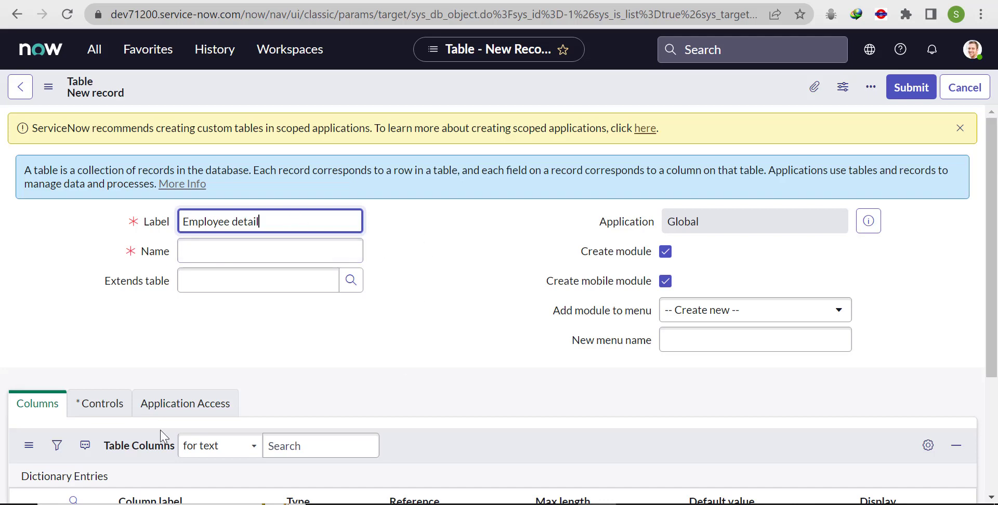
- Commit the Employee detail table label and add a column labelled Emp ID with type Integer
{"action": "left_click", "coordinate": [120, 312]}
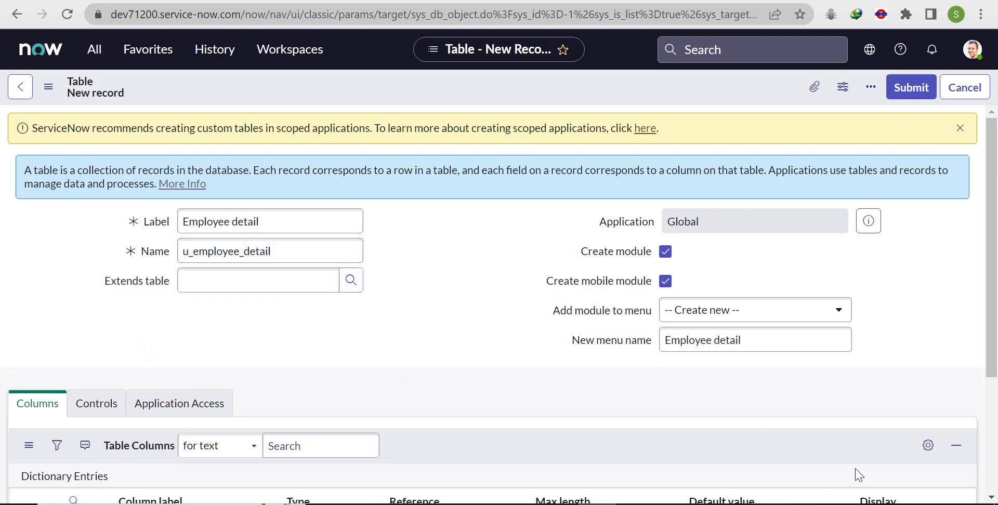
{"action": "scroll", "coordinate": [993, 345], "scroll_direction": "down", "scroll_amount": 3}
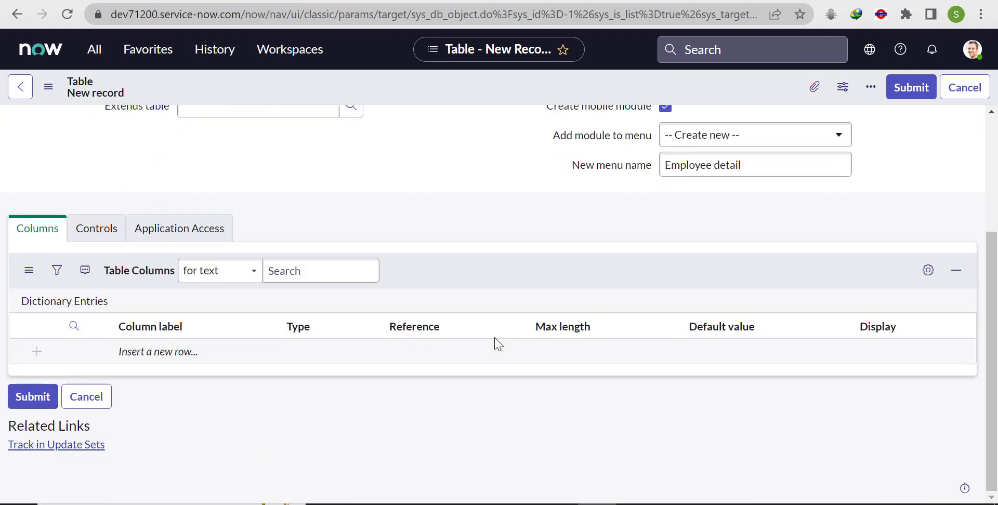
{"action": "double_click", "coordinate": [163, 349]}
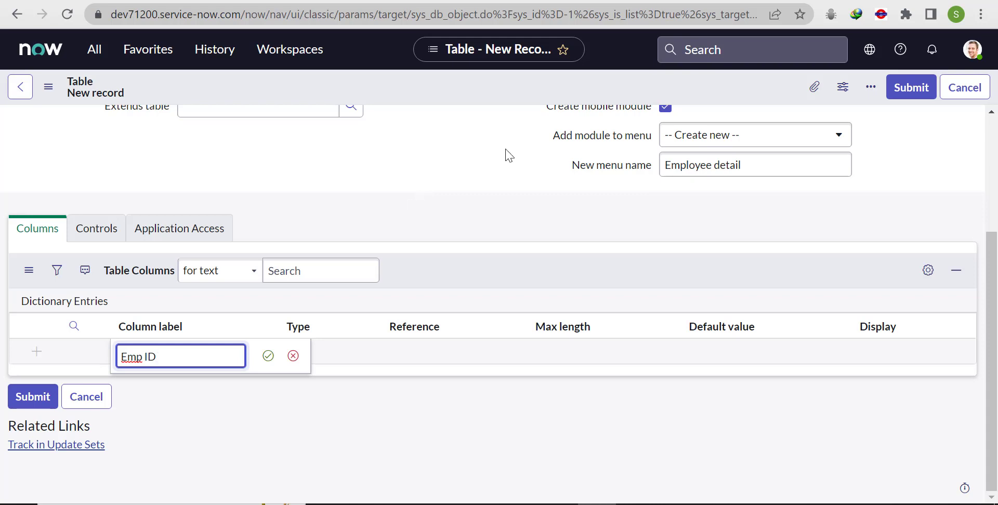
{"action": "left_click", "coordinate": [268, 356]}
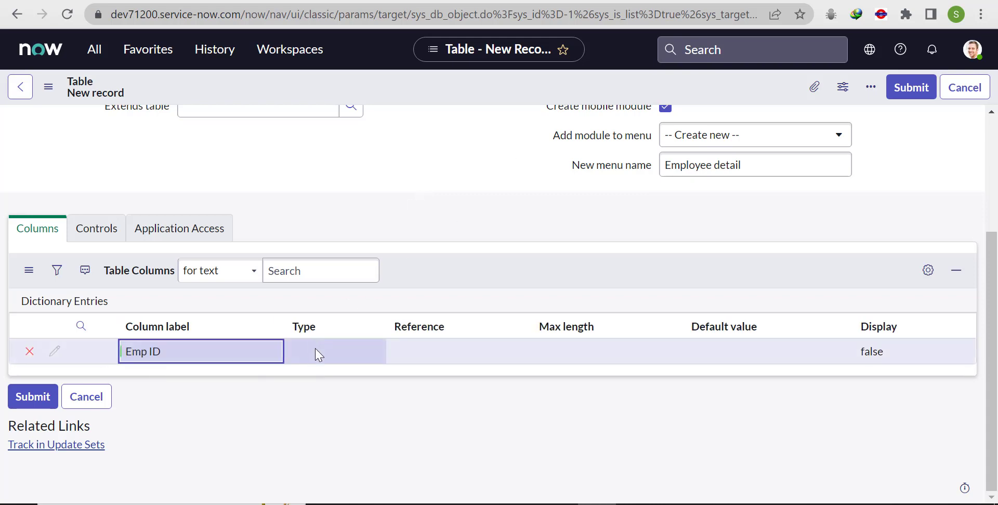
{"action": "left_click", "coordinate": [318, 355]}
{"action": "left_click", "coordinate": [320, 359]}
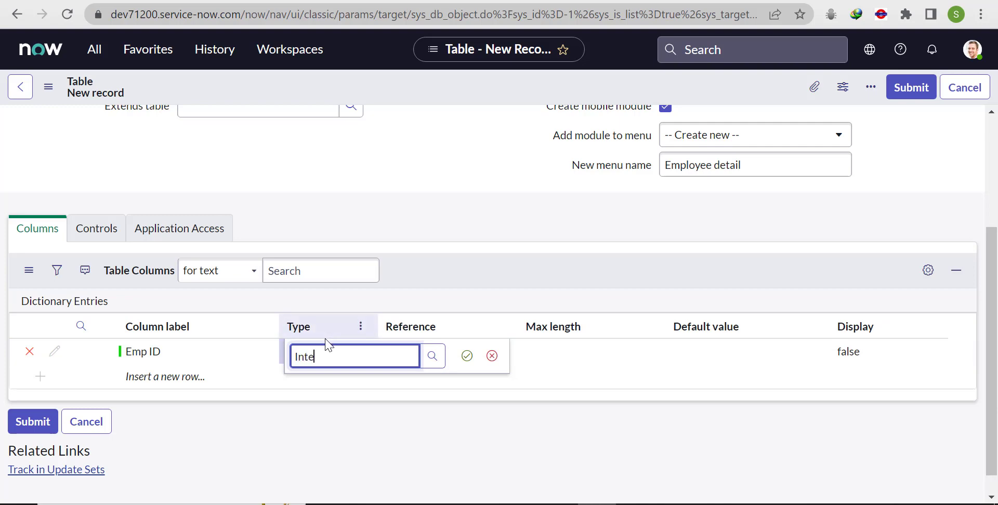
{"action": "type", "text": "Inte"}
{"action": "left_click", "coordinate": [343, 391]}
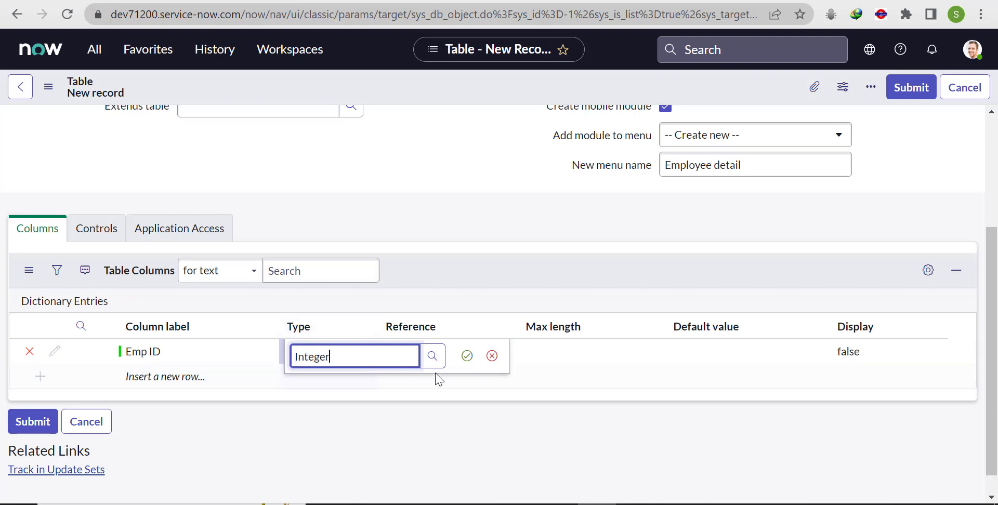
{"action": "left_click", "coordinate": [467, 356]}
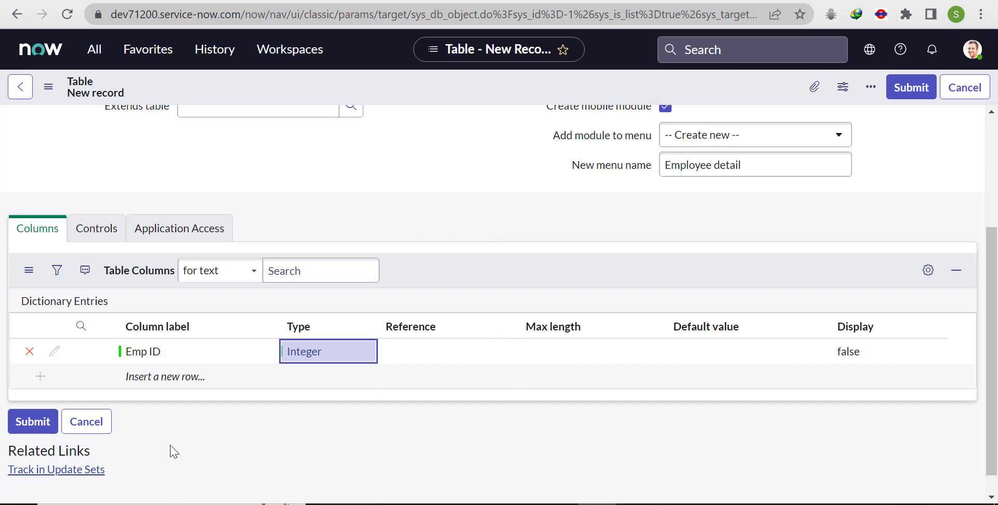
- Add a second table column labelled Name with type String
{"action": "double_click", "coordinate": [179, 376]}
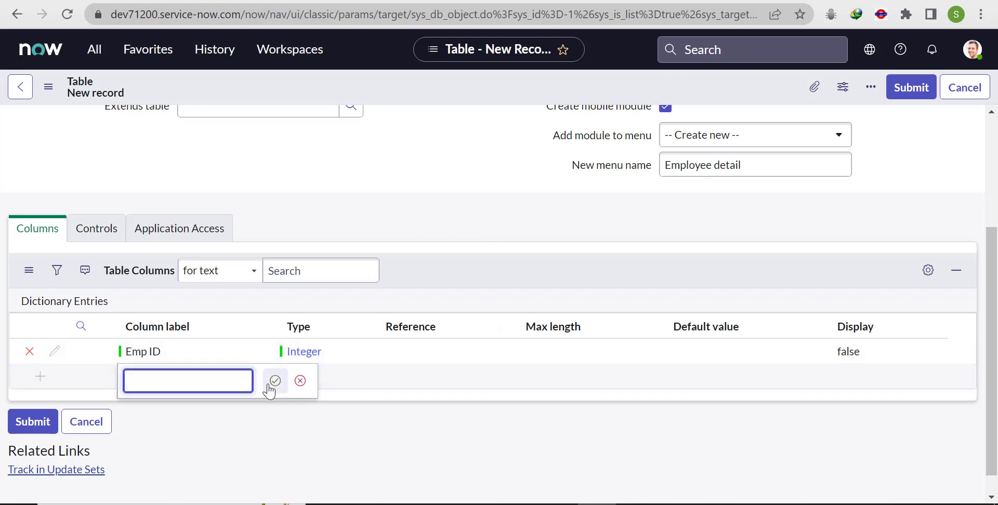
{"action": "type", "text": "Name"}
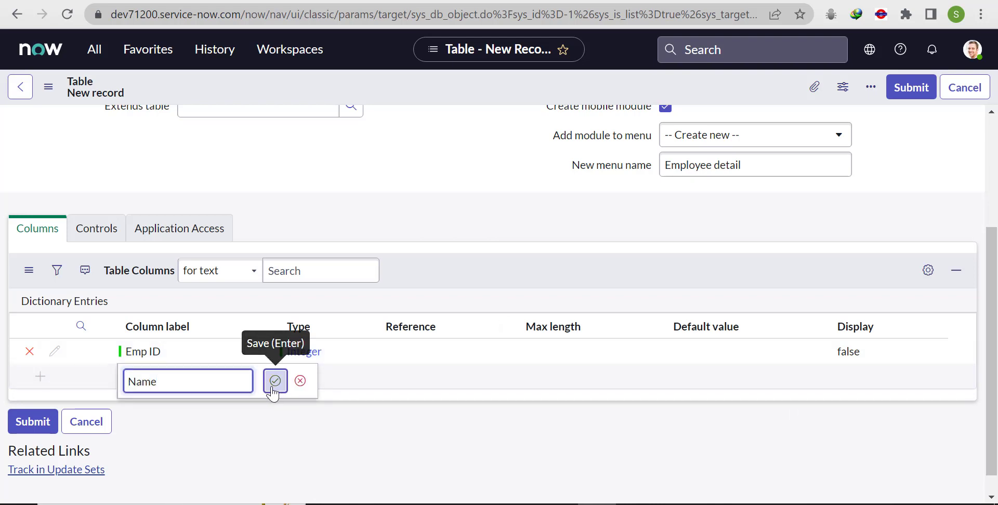
{"action": "left_click", "coordinate": [275, 381]}
{"action": "double_click", "coordinate": [291, 376]}
{"action": "type", "text": "s"}
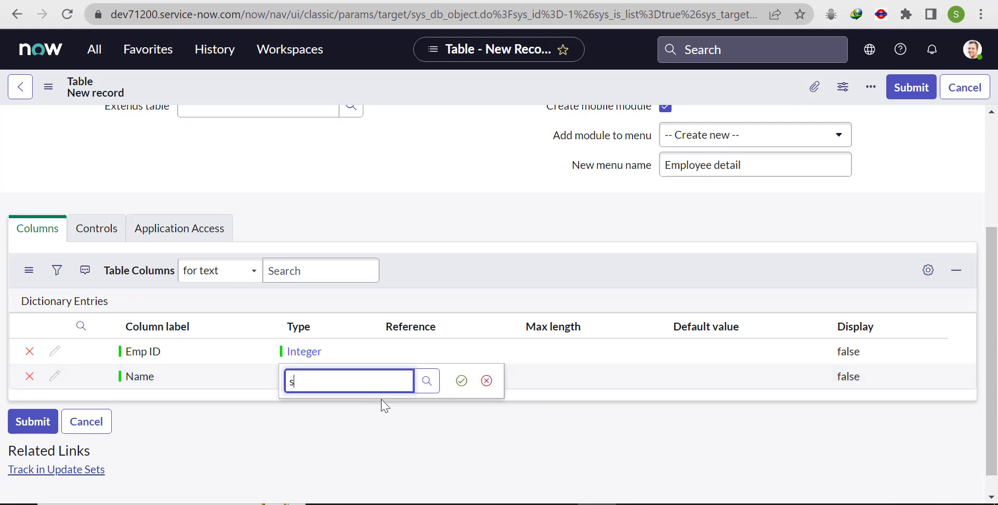
{"action": "type", "text": "tring"}
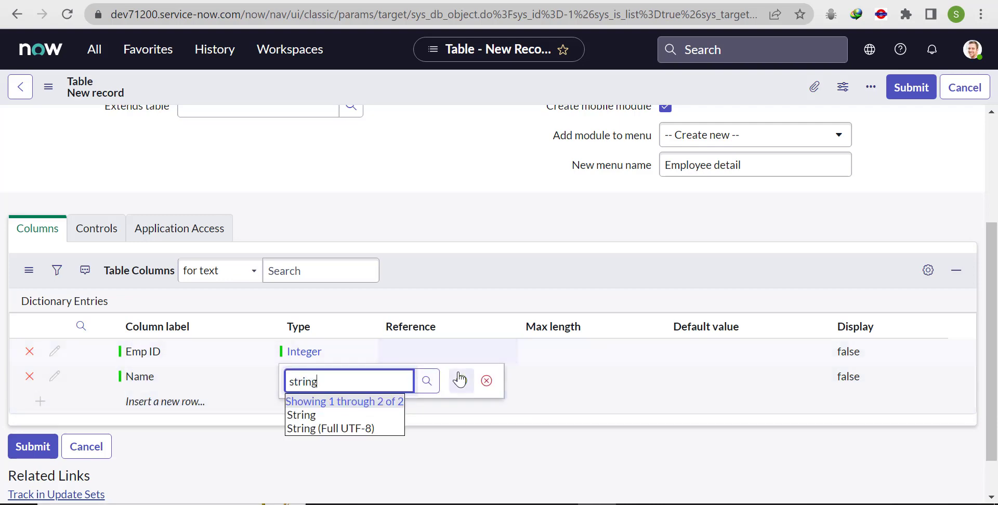
{"action": "left_click", "coordinate": [321, 414]}
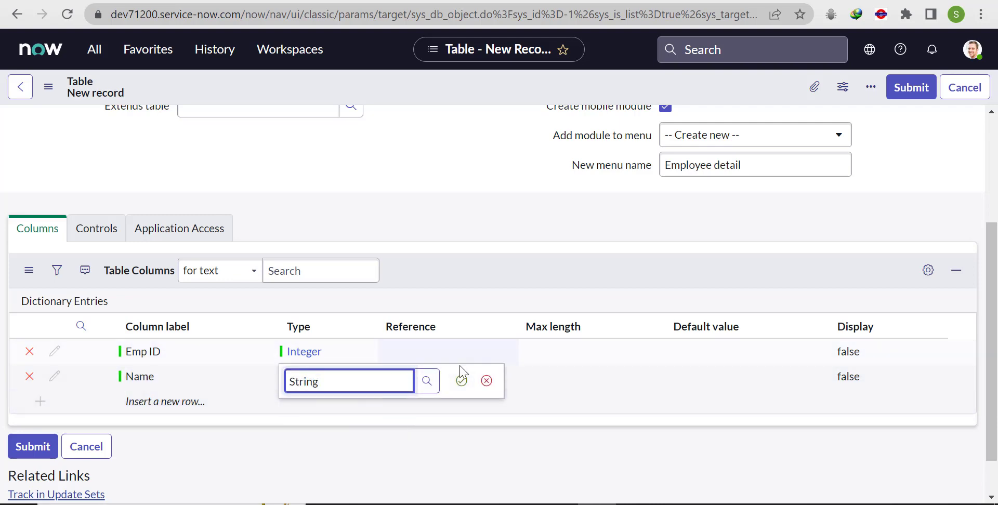
{"action": "left_click", "coordinate": [461, 381]}
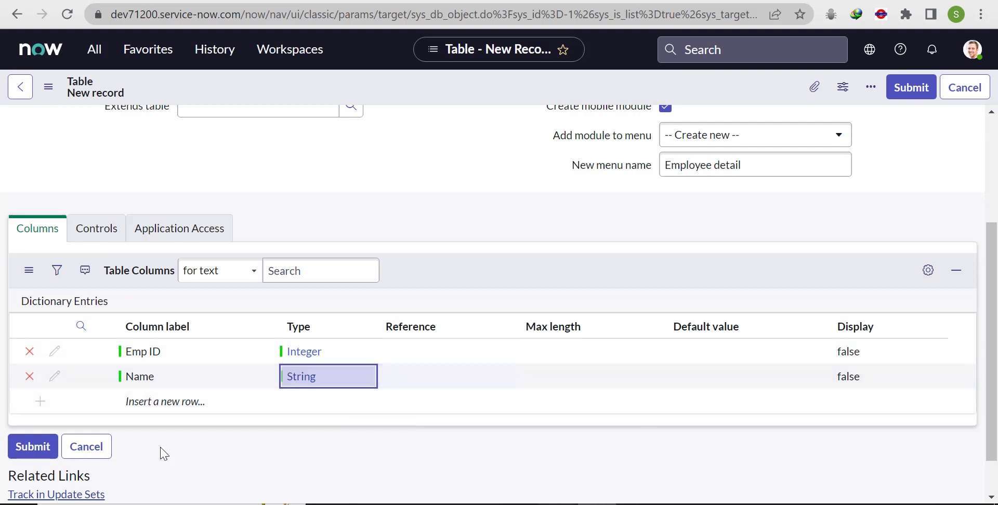
- Add a third table column labelled Department with type String
{"action": "left_click", "coordinate": [159, 401]}
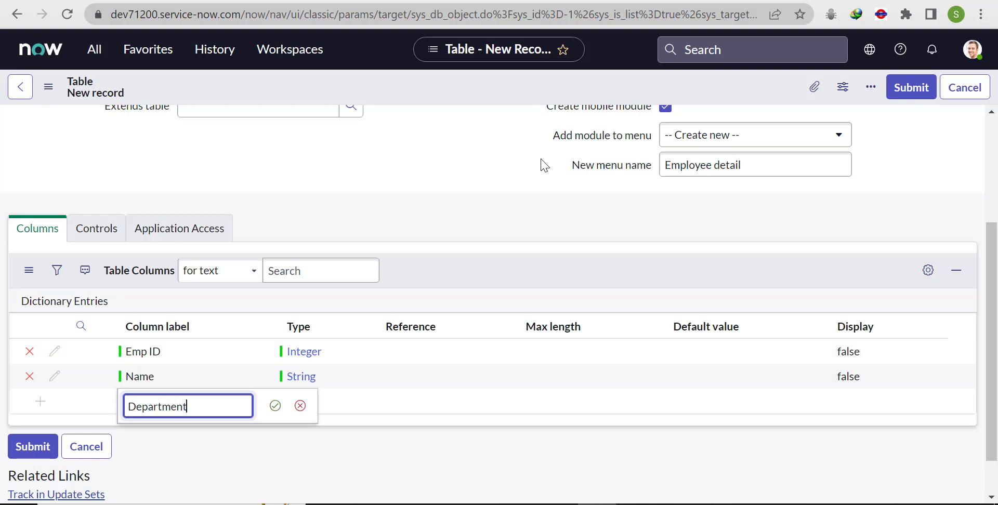
{"action": "left_click", "coordinate": [275, 406]}
{"action": "double_click", "coordinate": [323, 401]}
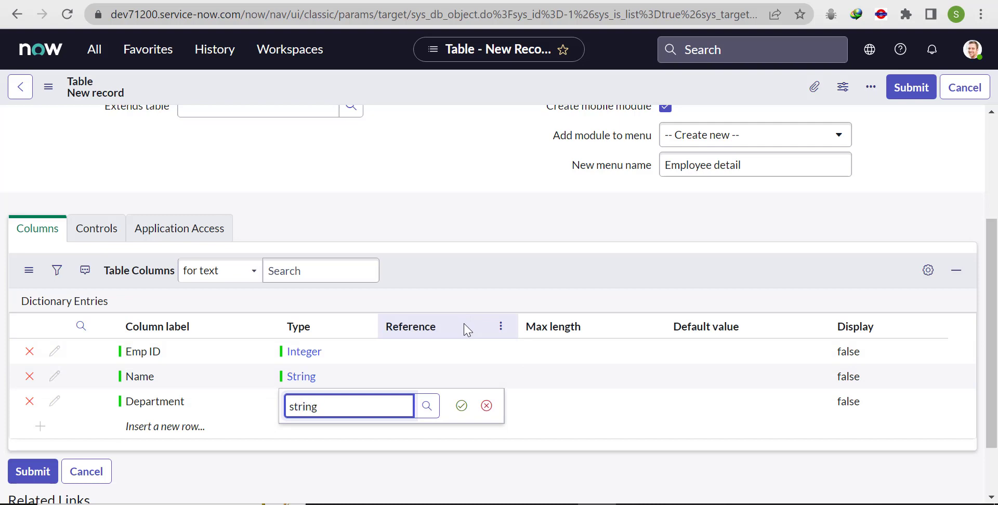
{"action": "left_click", "coordinate": [382, 437]}
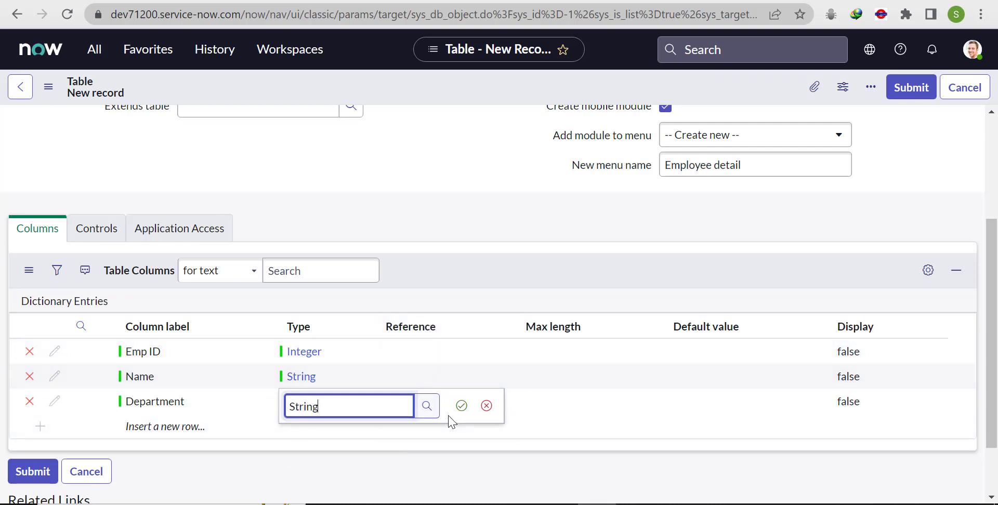
{"action": "left_click", "coordinate": [460, 405]}
- Add a fourth table column labelled Designation with type String
{"action": "double_click", "coordinate": [194, 428]}
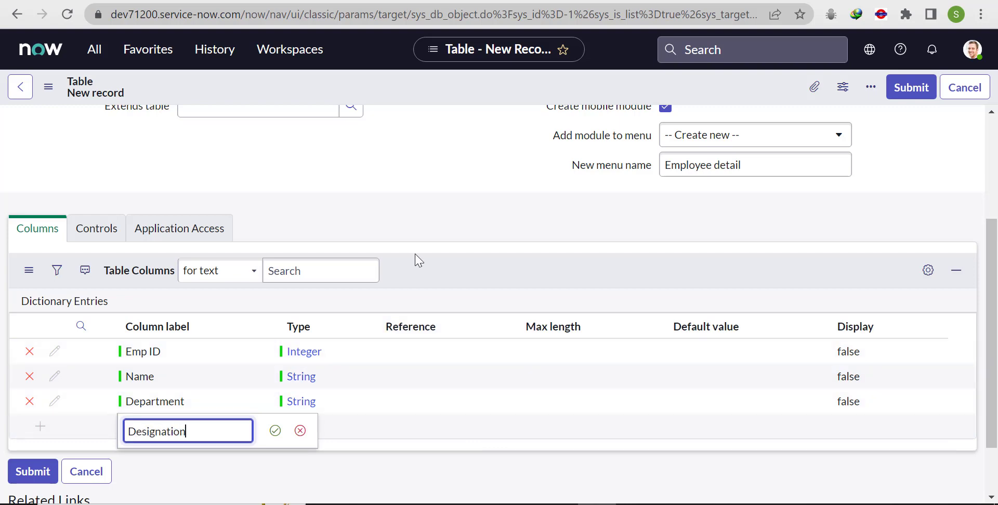
{"action": "left_click", "coordinate": [276, 431]}
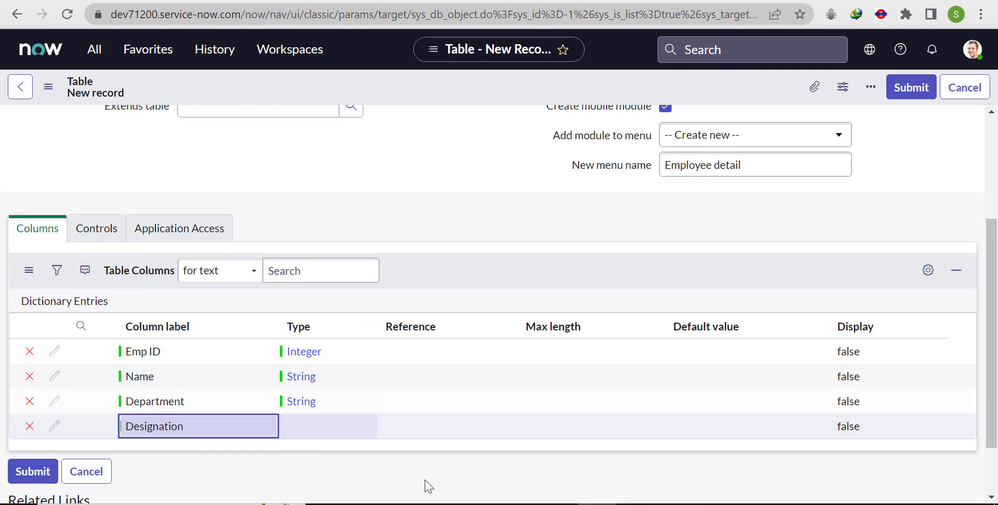
{"action": "double_click", "coordinate": [319, 430]}
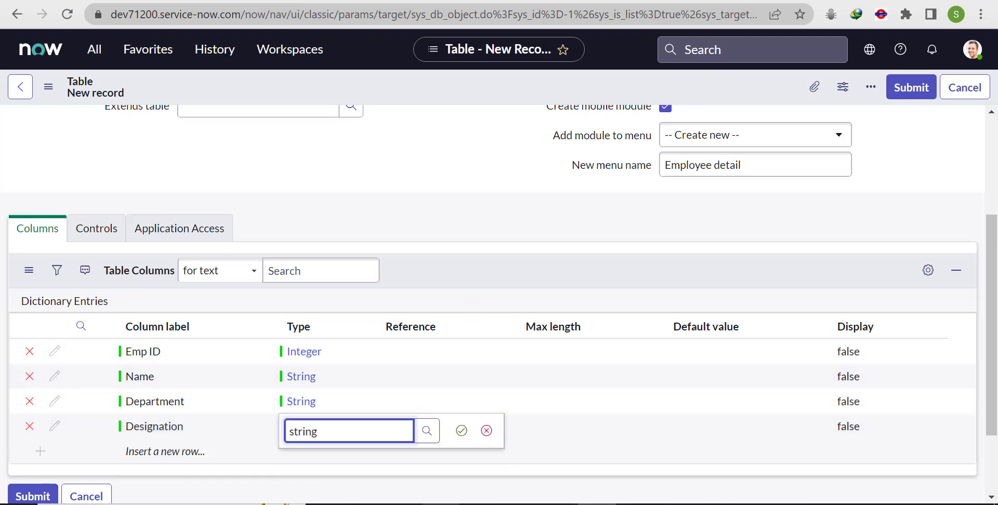
{"action": "type", "text": "string"}
{"action": "left_click", "coordinate": [319, 466]}
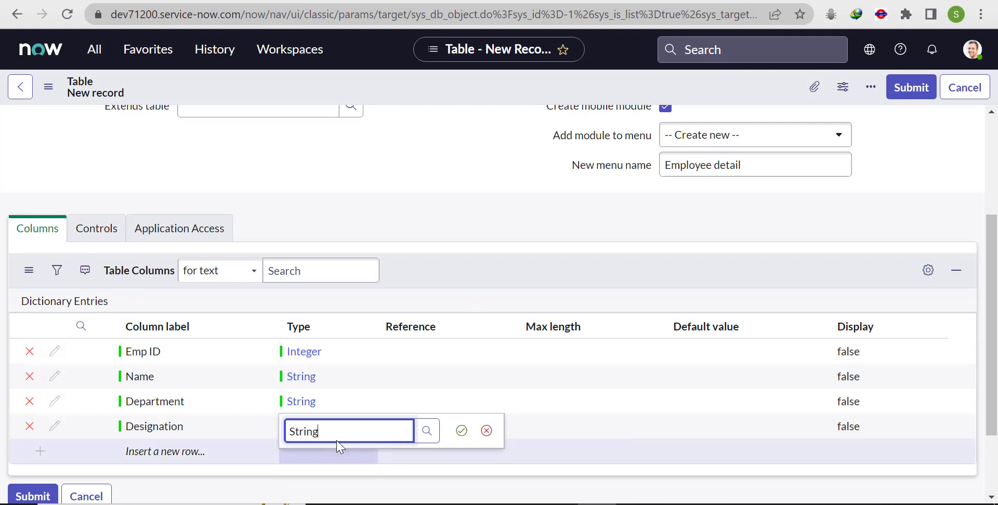
{"action": "left_click", "coordinate": [459, 431]}
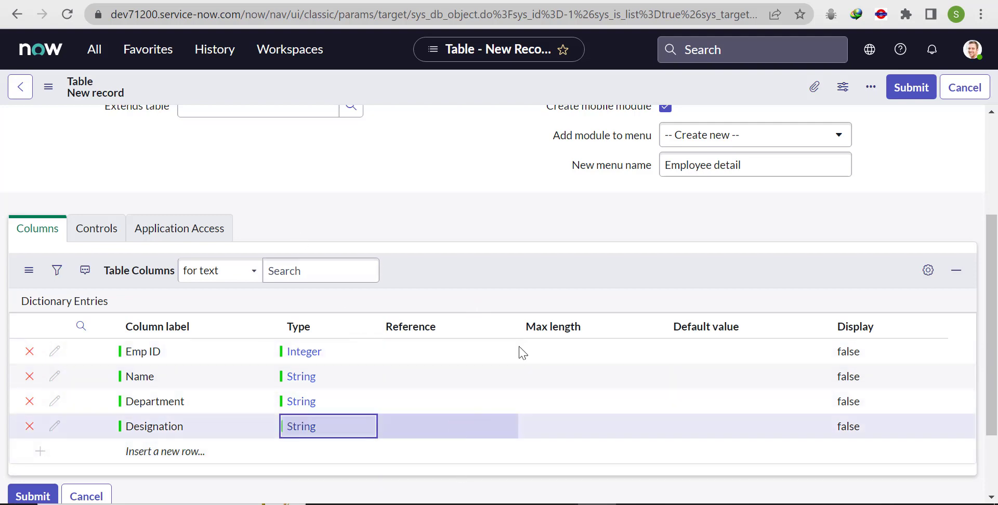
- Save the new Employee detail table, staying on its record, and review its column list
{"action": "right_click", "coordinate": [377, 95]}
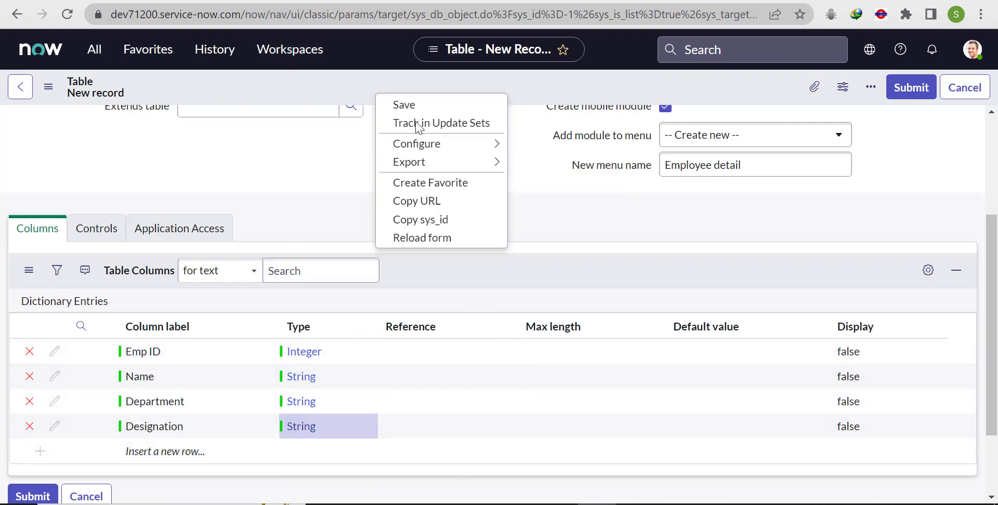
{"action": "left_click", "coordinate": [419, 106]}
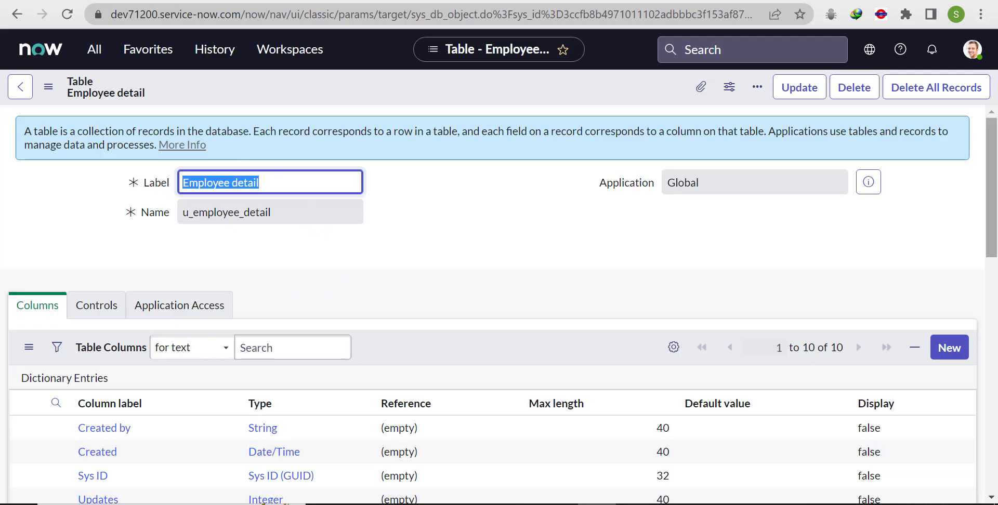
{"action": "scroll", "coordinate": [996, 330], "scroll_direction": "down", "scroll_amount": 7}
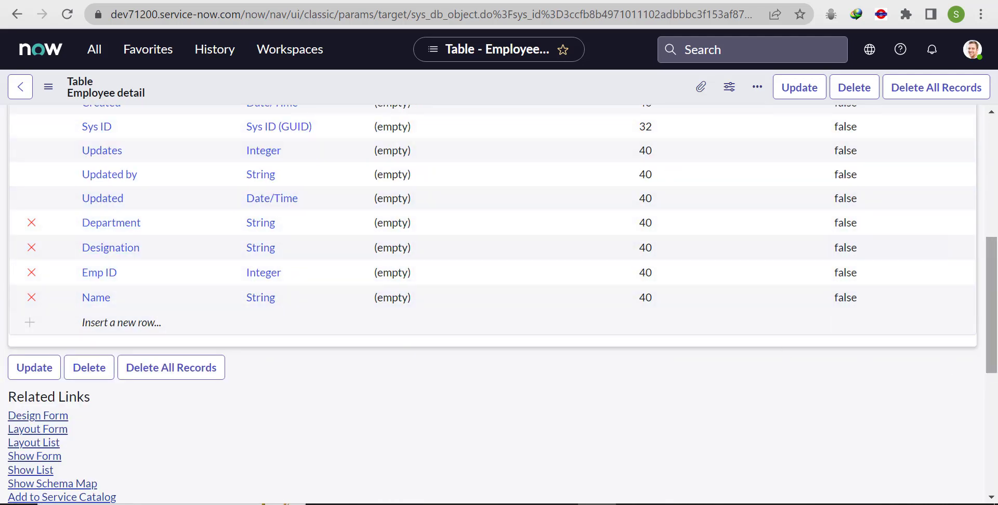
{"action": "scroll", "coordinate": [991, 312], "scroll_direction": "up", "scroll_amount": 3}
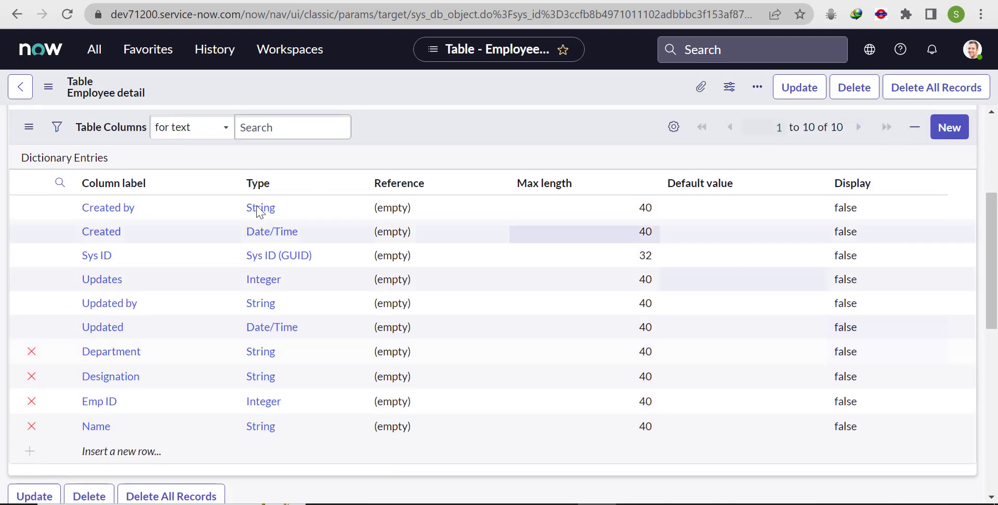
- Open the Emp ID column's dictionary entry and bring up the form layout configuration for it
{"action": "left_click", "coordinate": [102, 407]}
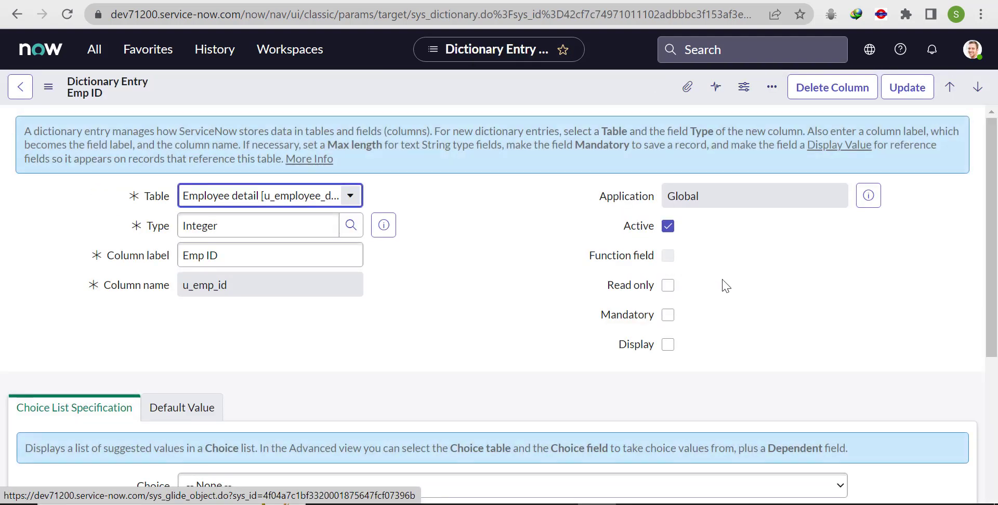
{"action": "scroll", "coordinate": [995, 339], "scroll_direction": "down", "scroll_amount": 1}
{"action": "scroll", "coordinate": [995, 339], "scroll_direction": "down", "scroll_amount": 4}
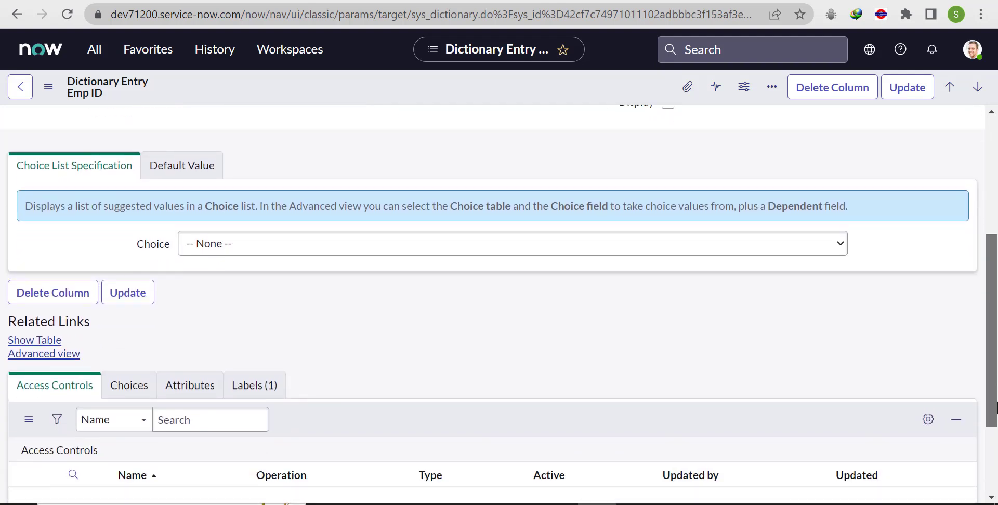
{"action": "scroll", "coordinate": [875, 266], "scroll_direction": "up", "scroll_amount": 5}
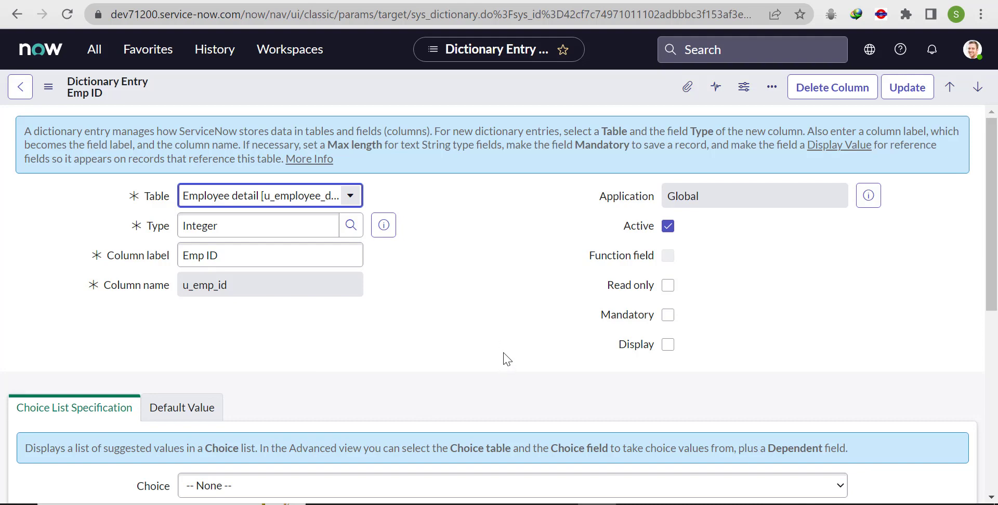
{"action": "right_click", "coordinate": [377, 88]}
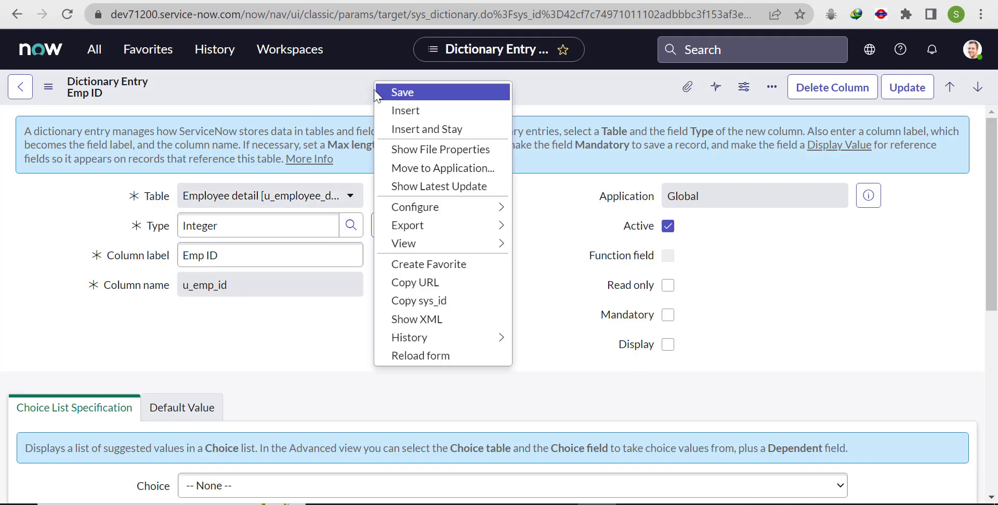
{"action": "mouse_move", "coordinate": [395, 211]}
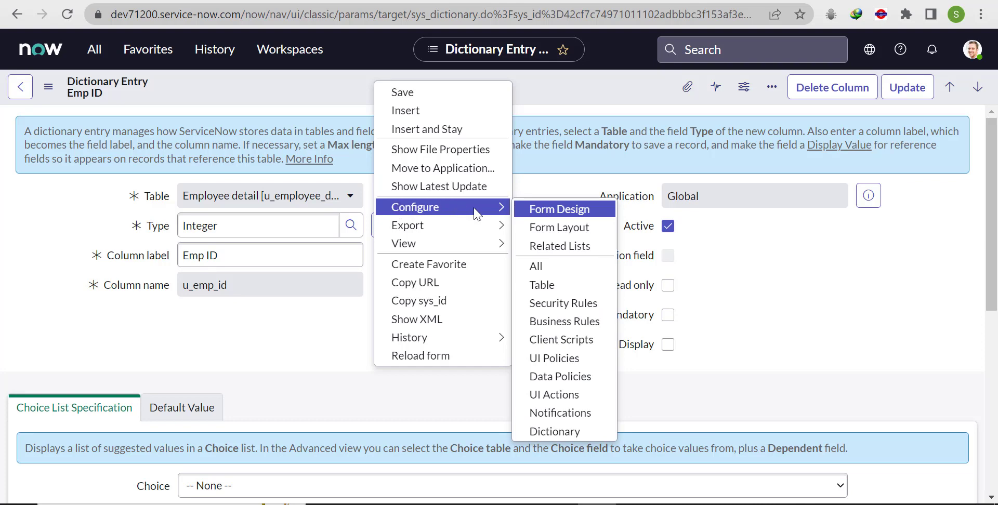
{"action": "left_click", "coordinate": [534, 231]}
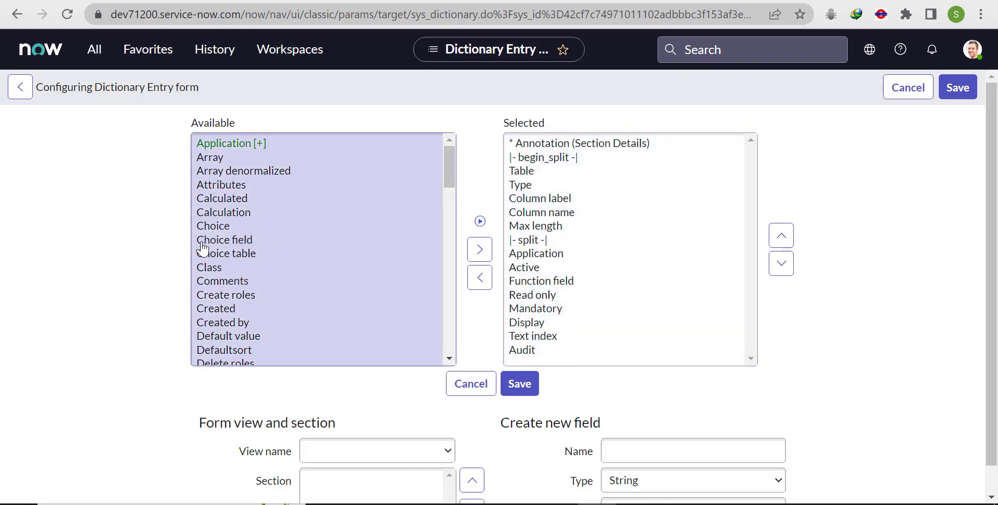
- Add the Unique field to the selected fields of the Dictionary Entry form layout
{"action": "left_click", "coordinate": [236, 240]}
{"action": "key", "text": "u"}
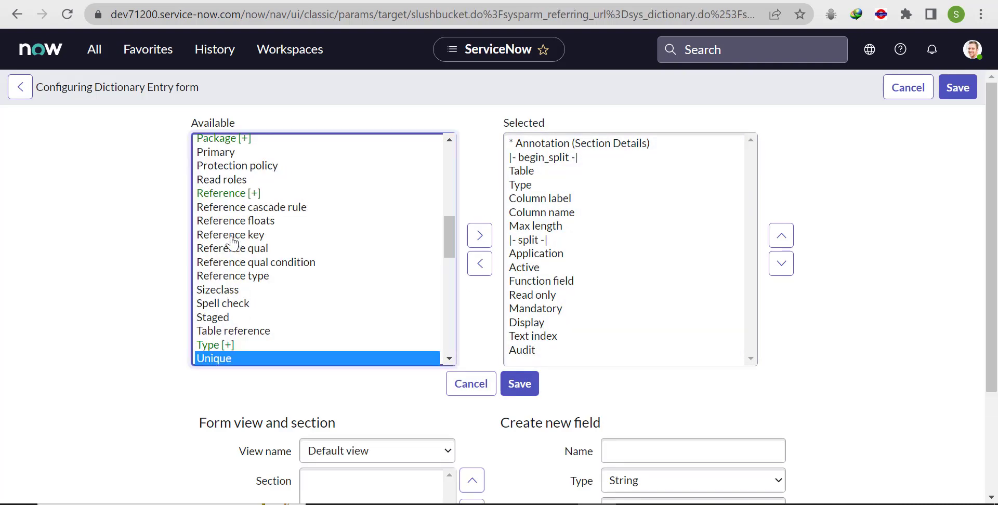
{"action": "left_click", "coordinate": [482, 243]}
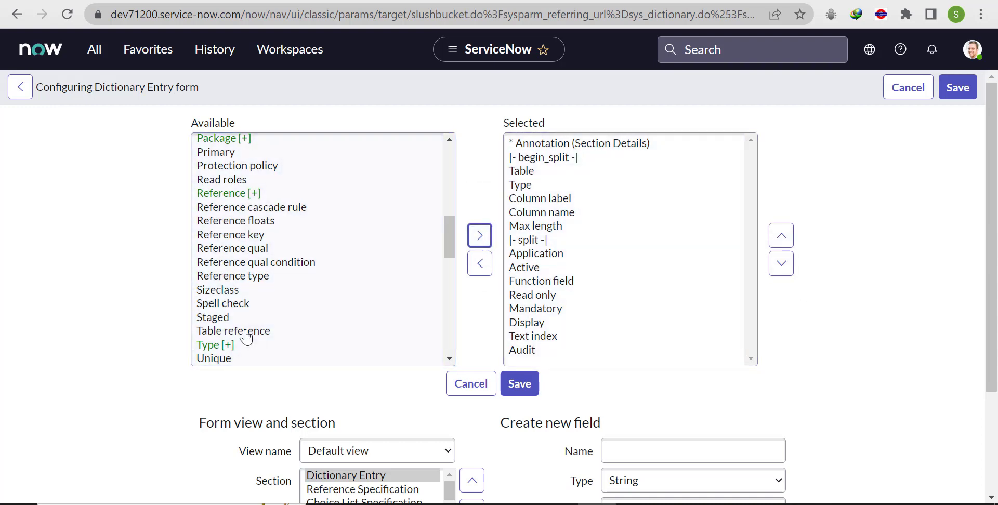
{"action": "left_click", "coordinate": [225, 359]}
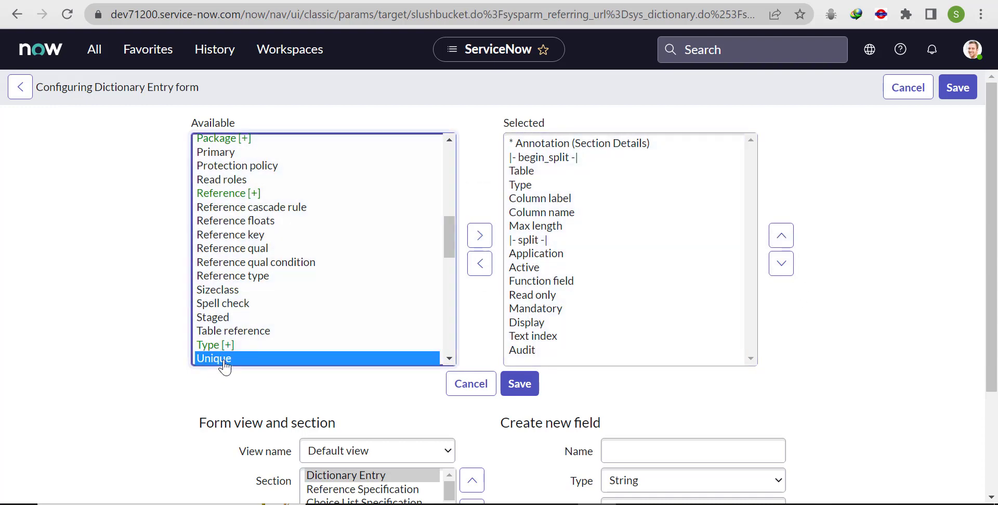
{"action": "left_click", "coordinate": [482, 243]}
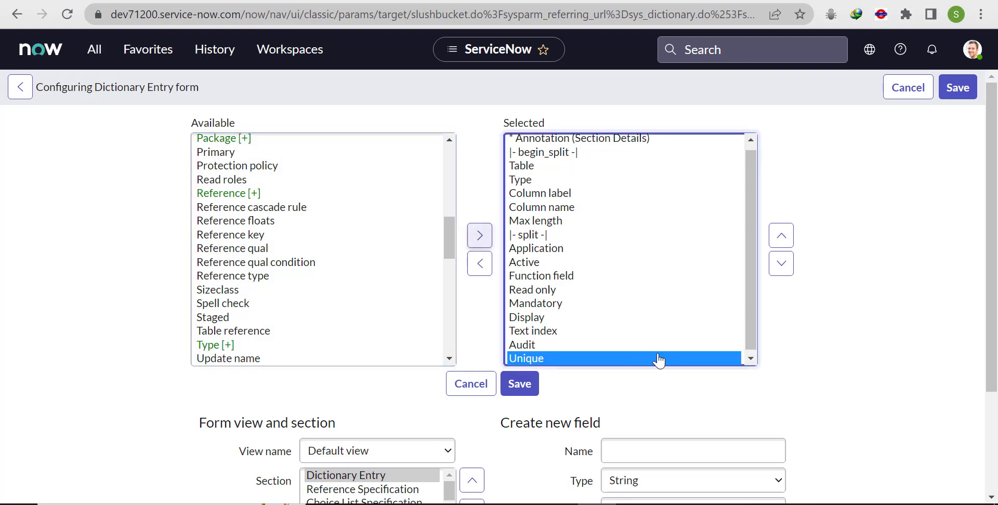
- Move the Unique field directly below Max length in the Dictionary Entry form's selected fields and save the layout
{"action": "left_click", "coordinate": [780, 237]}
{"action": "left_click", "coordinate": [780, 239]}
{"action": "left_click", "coordinate": [780, 237]}
{"action": "left_click", "coordinate": [780, 237]}
{"action": "left_click", "coordinate": [780, 237]}
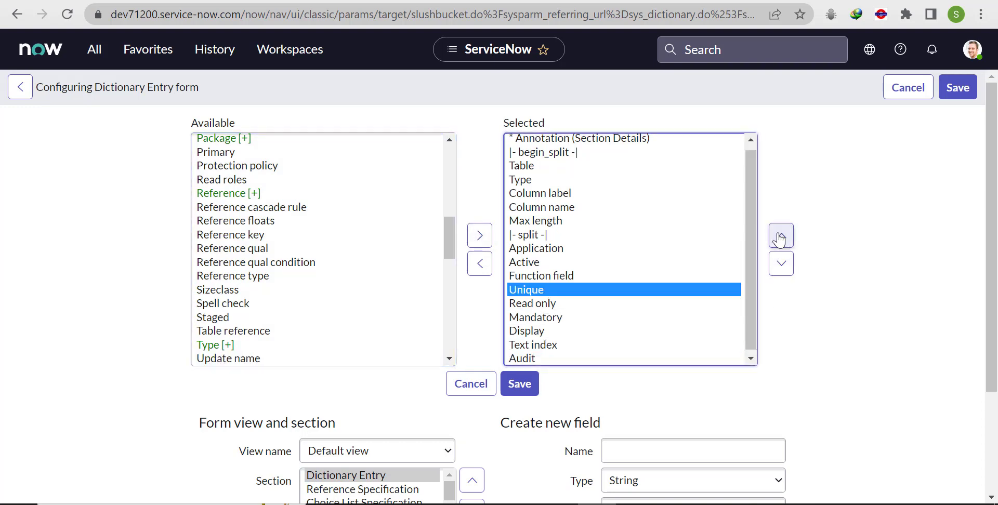
{"action": "left_click", "coordinate": [780, 237]}
{"action": "left_click", "coordinate": [780, 237]}
{"action": "left_click", "coordinate": [779, 237]}
{"action": "left_click", "coordinate": [780, 237]}
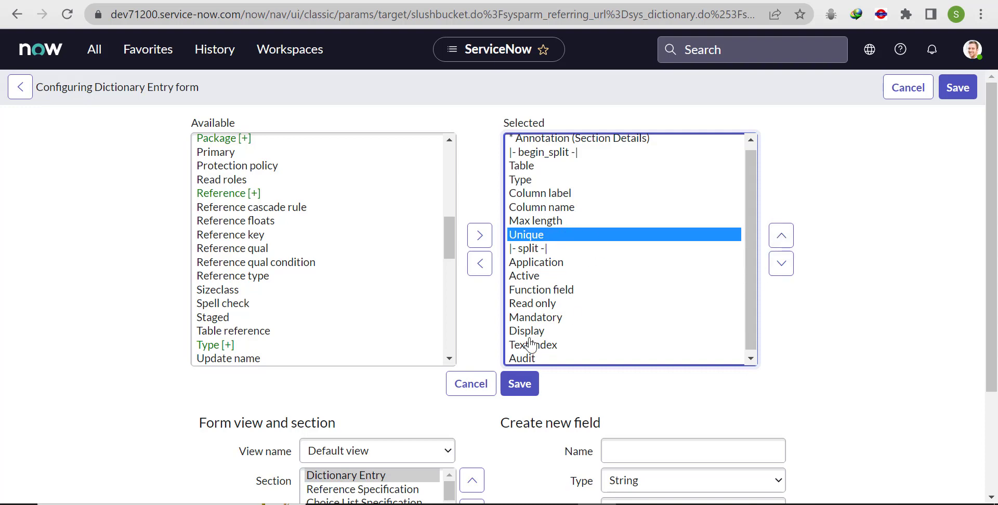
{"action": "left_click", "coordinate": [531, 386]}
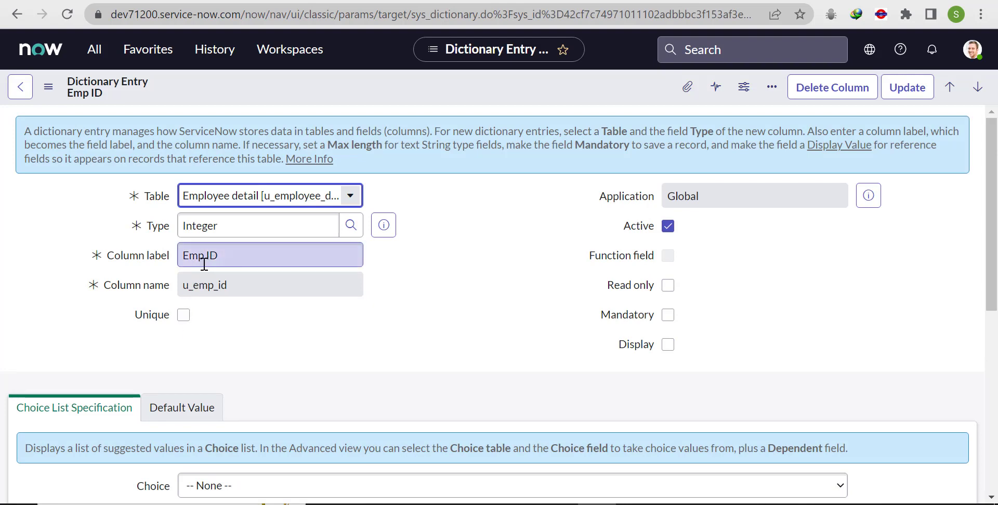
- Mark the Emp ID column as Unique and update its dictionary entry
{"action": "left_click", "coordinate": [185, 318]}
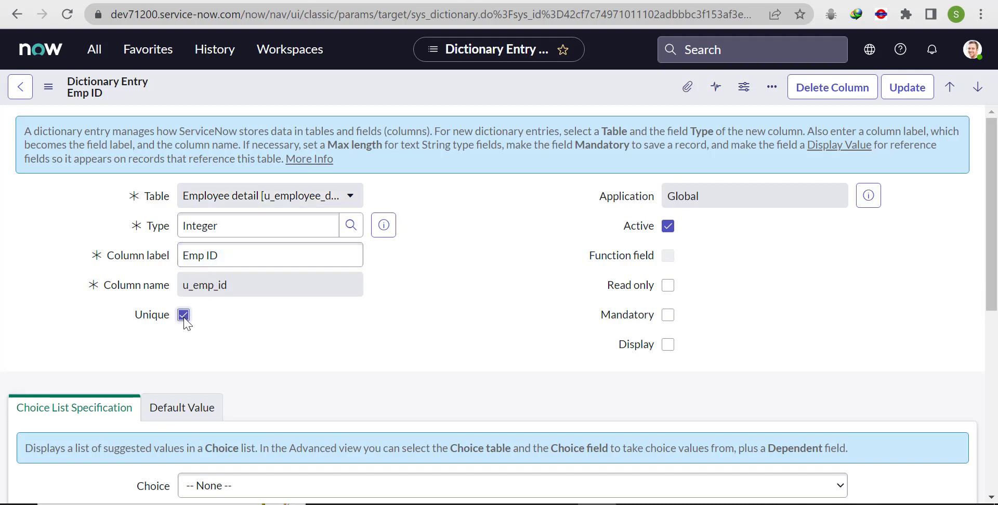
{"action": "left_click", "coordinate": [907, 88]}
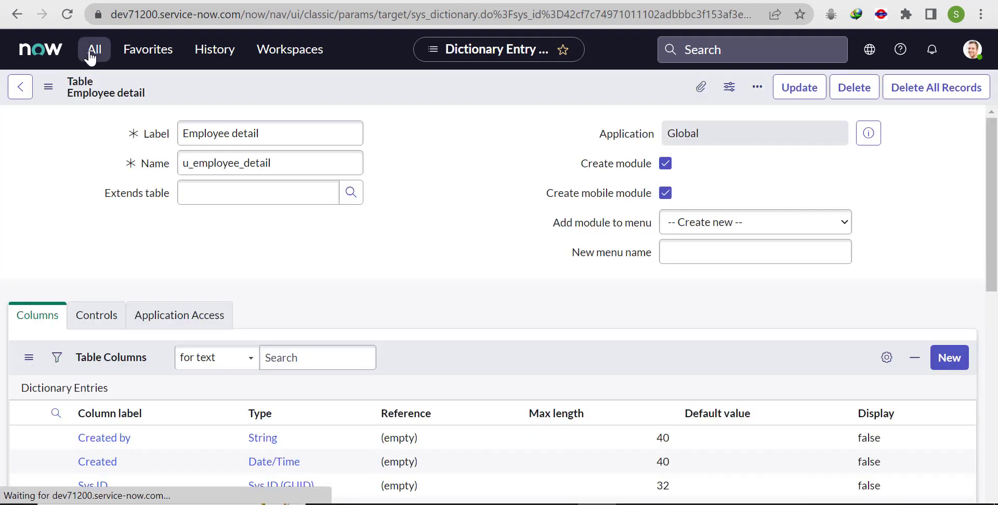
- Search the application navigator for "employee" and open the Employee details list under Employee detail
{"action": "left_click", "coordinate": [93, 52]}
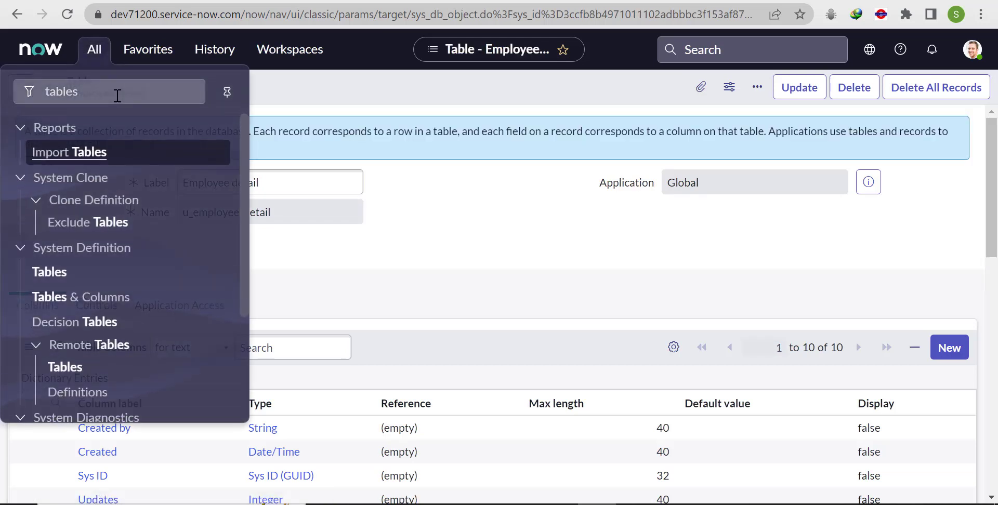
{"action": "key", "text": "BackSpace"}
{"action": "key", "text": "BackSpace"}
{"action": "key", "text": "BackSpace"}
{"action": "key", "text": "BackSpace"}
{"action": "key", "text": "BackSpace"}
{"action": "key", "text": "BackSpace"}
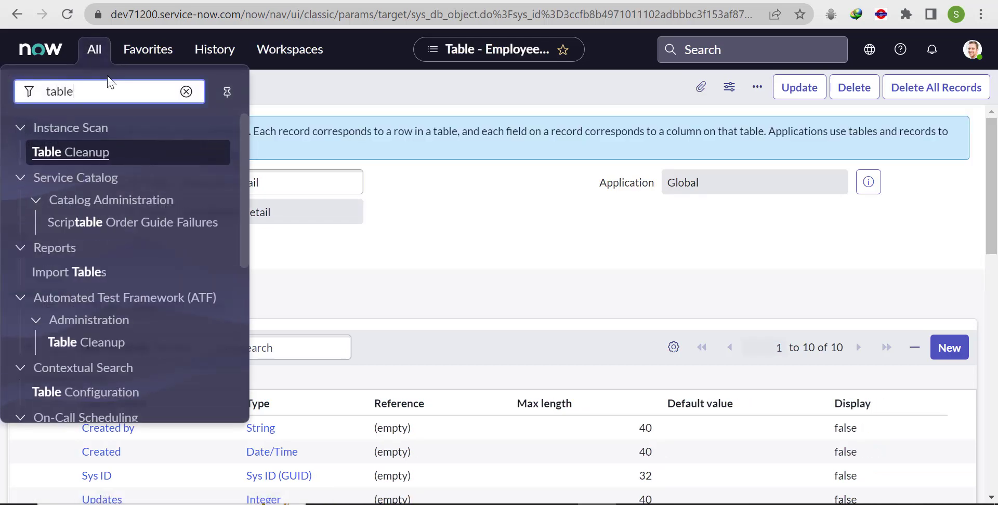
{"action": "type", "text": "employee"}
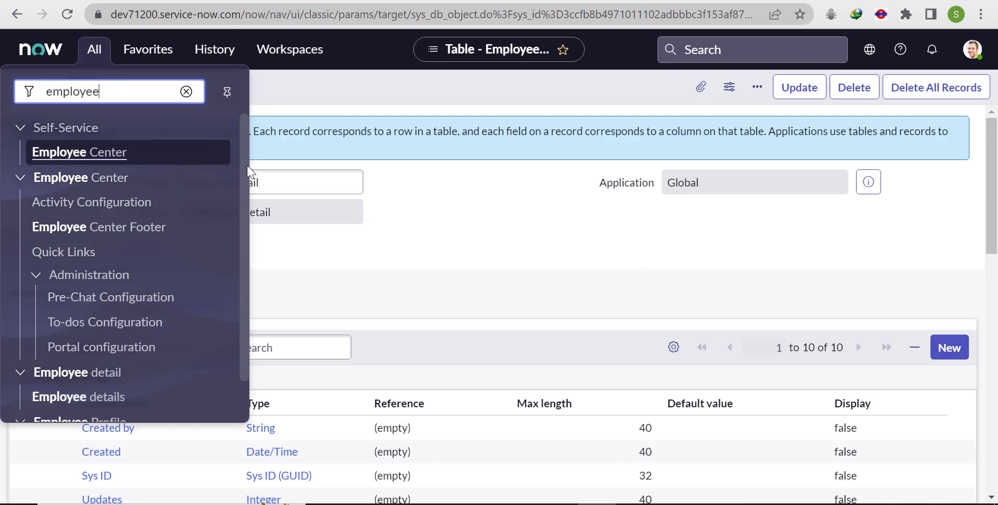
{"action": "left_click_drag", "start_coordinate": [245, 187], "coordinate": [251, 240]}
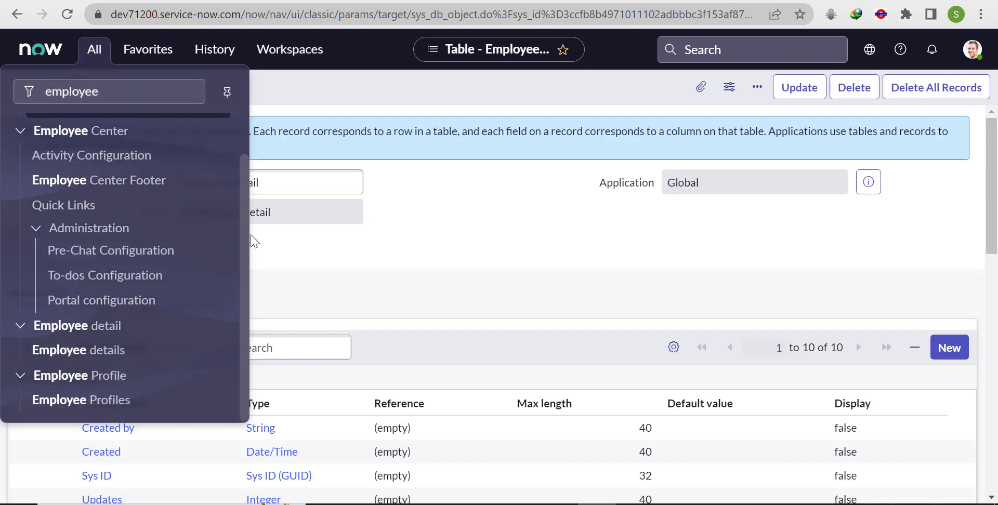
{"action": "left_click", "coordinate": [106, 349]}
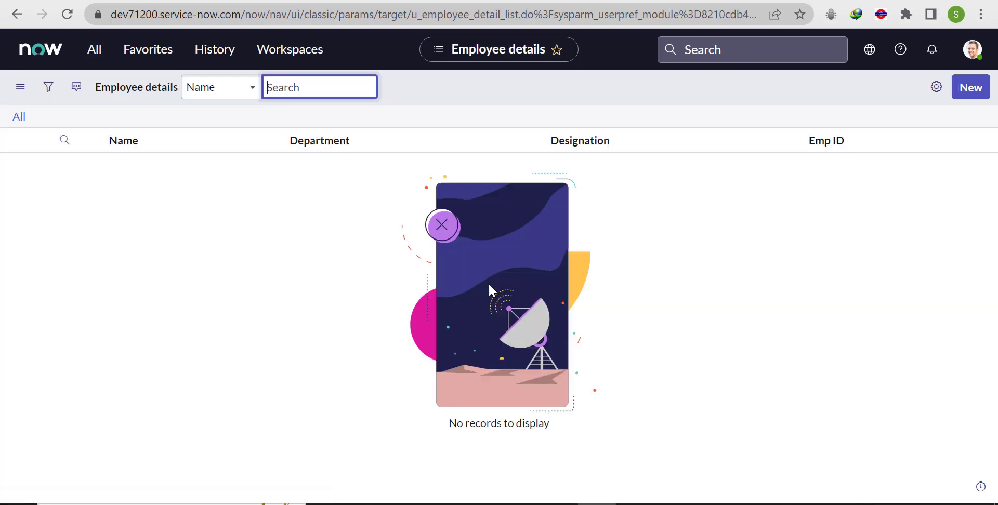
- Create an Employee detail record with the employee's name, department IT, designation consultant and an Emp ID, and submit it
{"action": "left_click", "coordinate": [971, 88]}
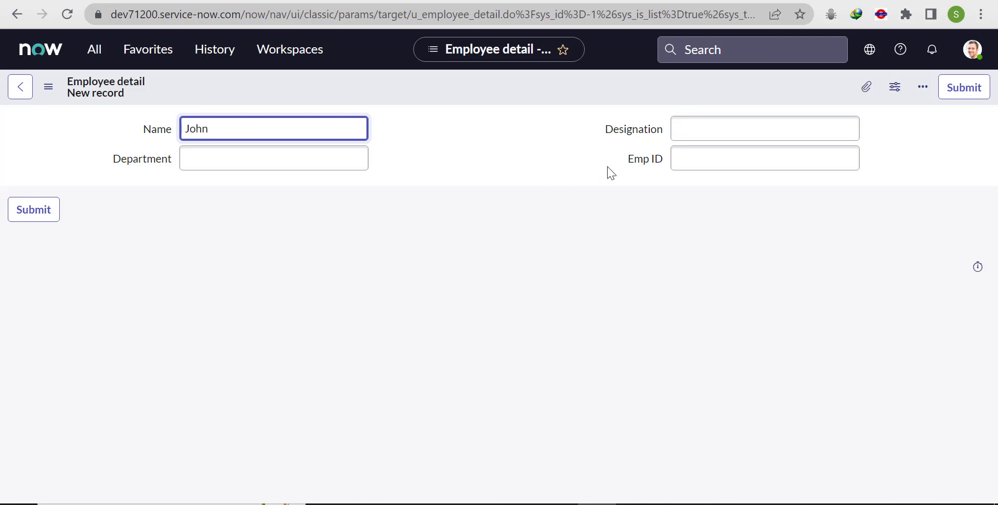
{"action": "left_click", "coordinate": [730, 134]}
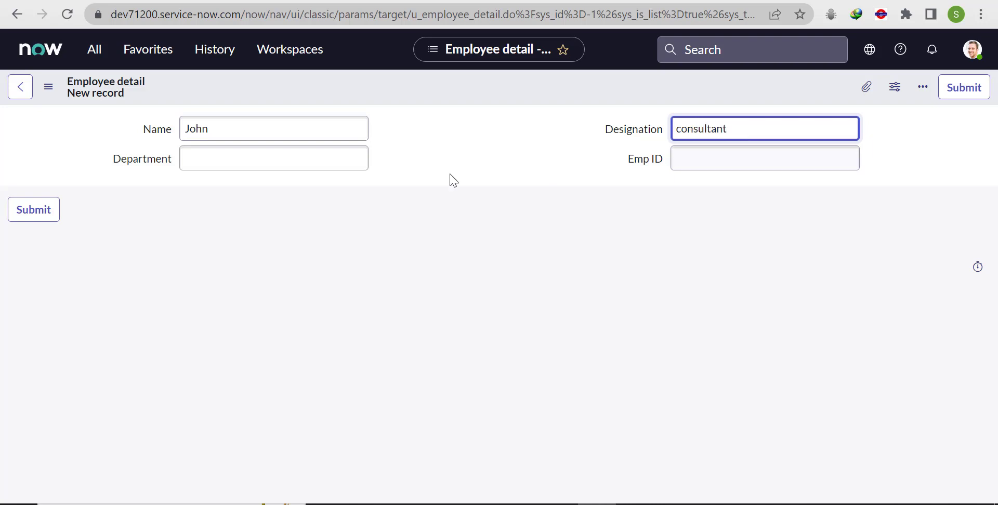
{"action": "left_click", "coordinate": [358, 158]}
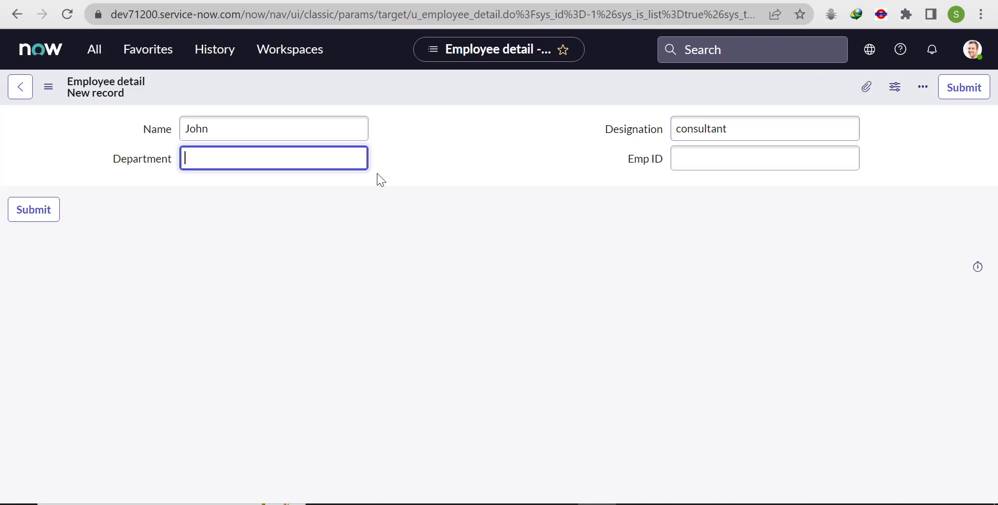
{"action": "left_click", "coordinate": [750, 156]}
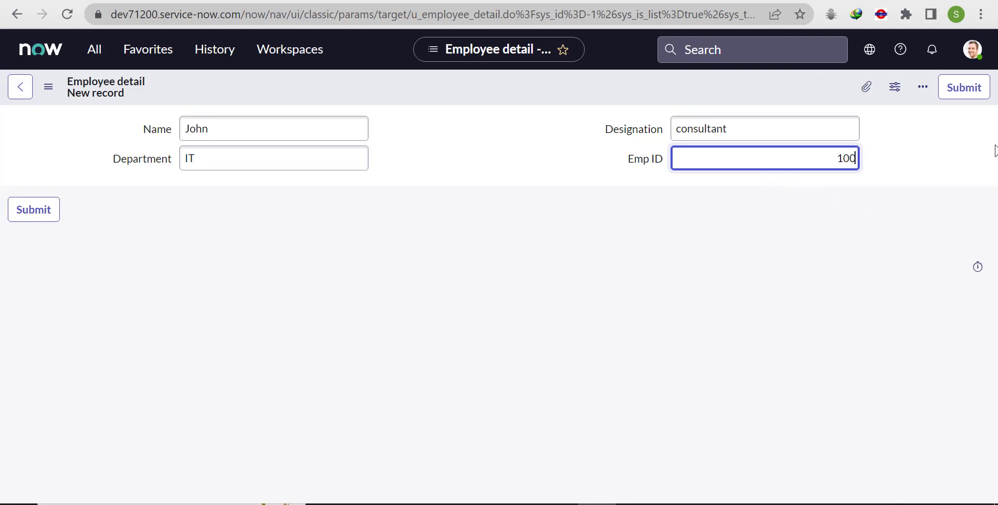
{"action": "left_click", "coordinate": [963, 88]}
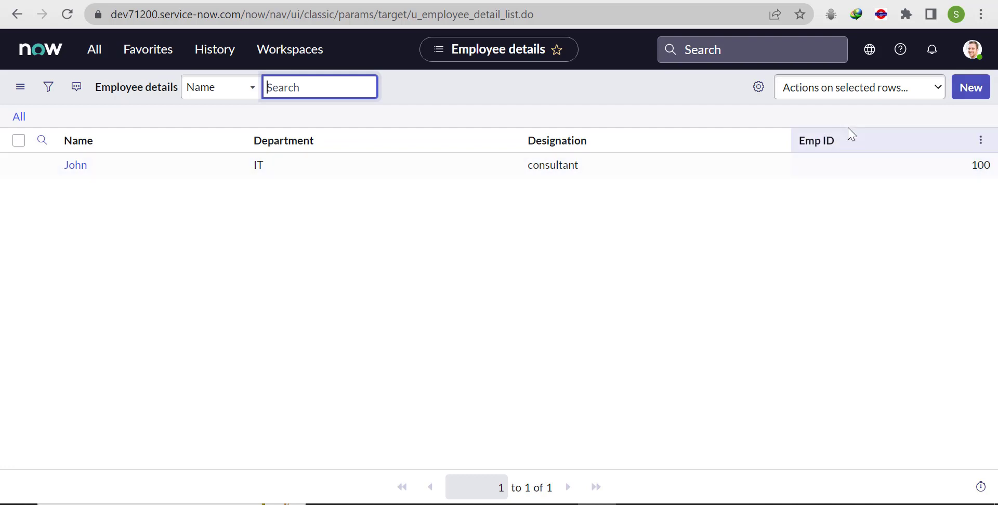
- Try to submit a second employee record with department IT, designation Senior Consultant and the first record's Emp ID, and dismiss the message
{"action": "left_click", "coordinate": [971, 87]}
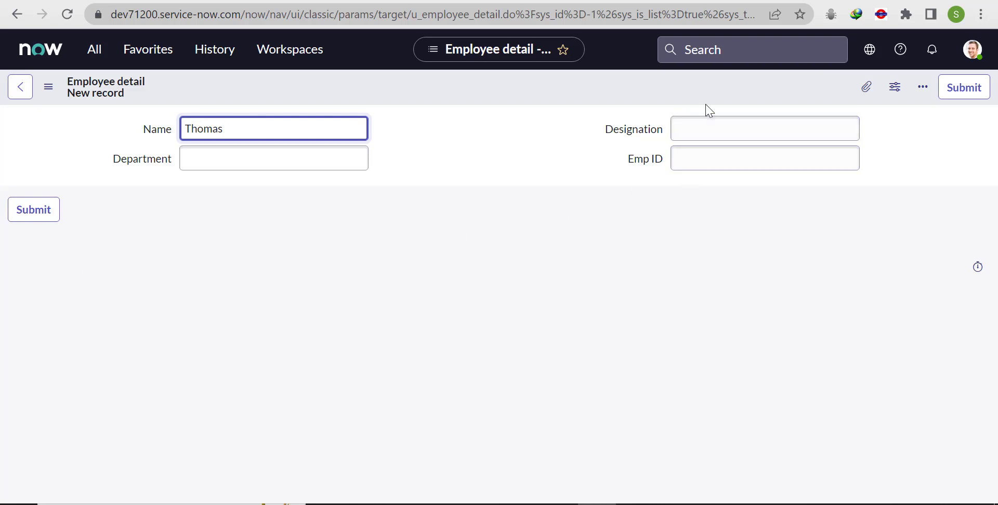
{"action": "left_click", "coordinate": [712, 124]}
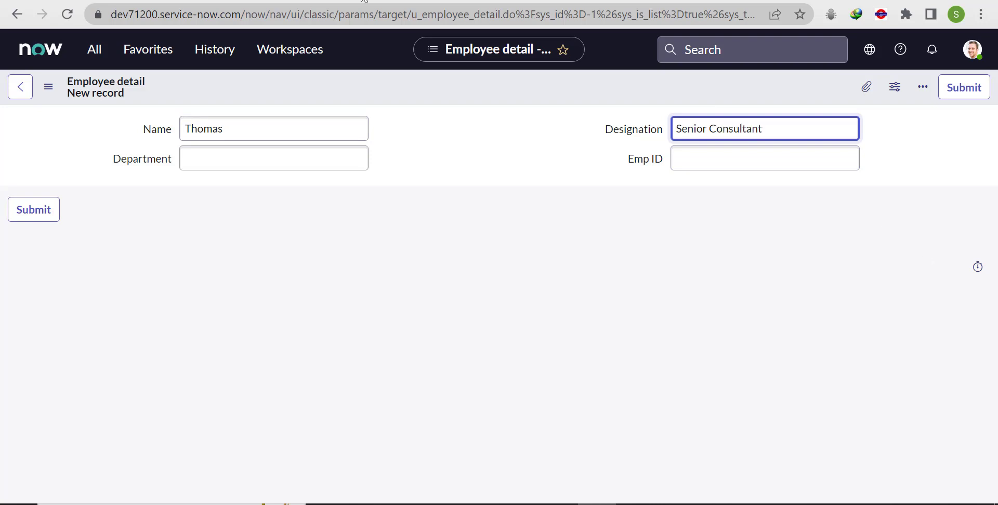
{"action": "left_click", "coordinate": [338, 165]}
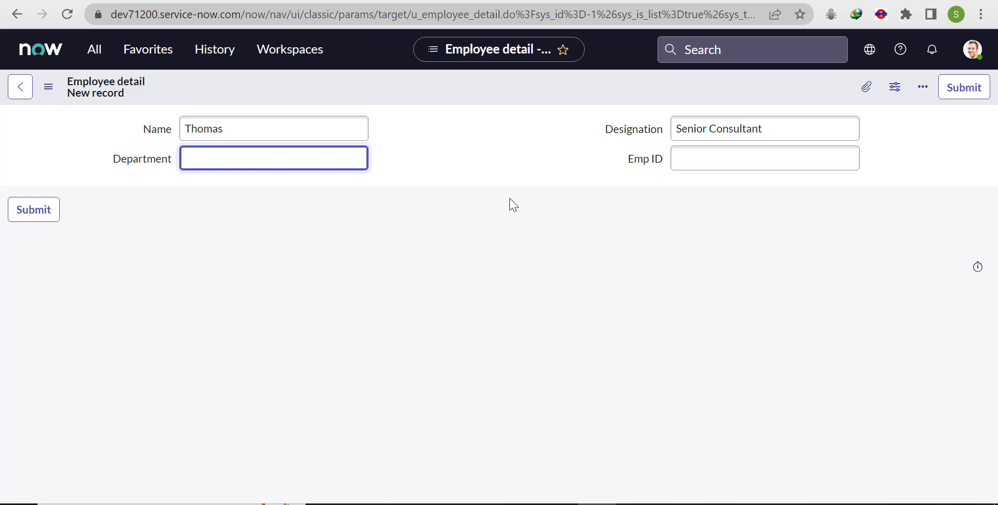
{"action": "left_click", "coordinate": [685, 159]}
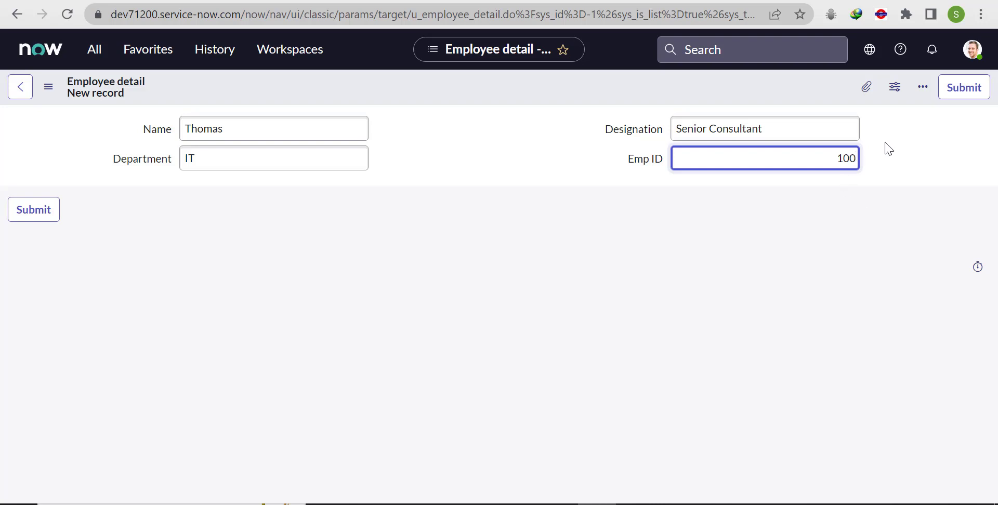
{"action": "left_click", "coordinate": [956, 96]}
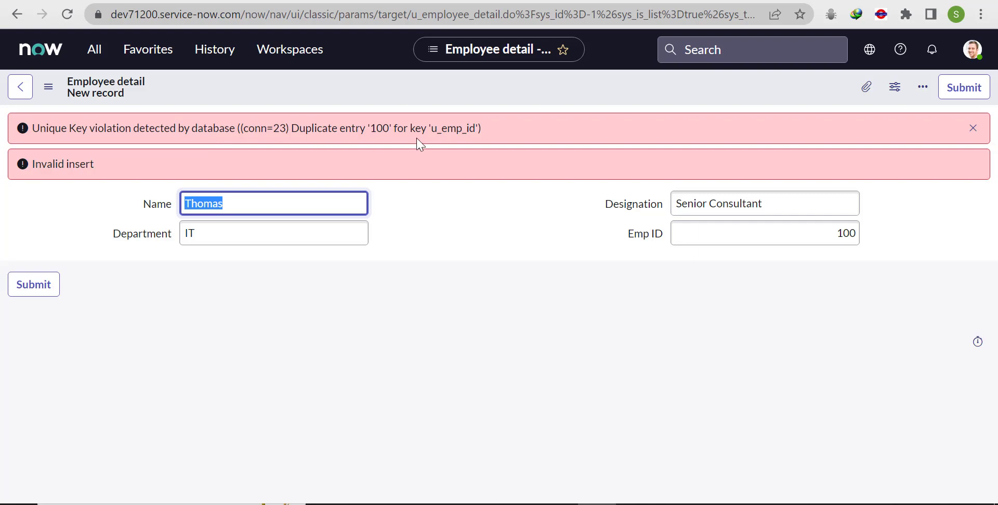
{"action": "left_click", "coordinate": [973, 128]}
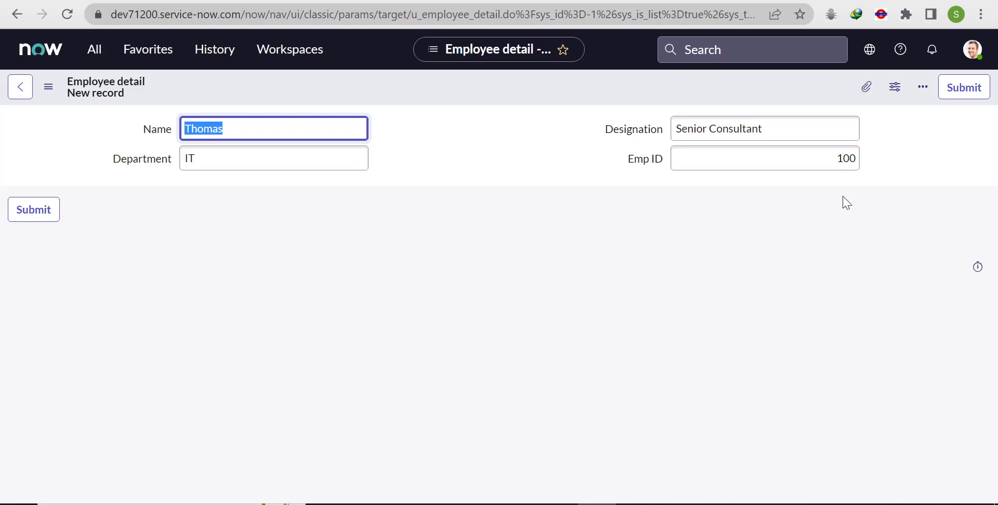
- Open the Employee detail table's configuration from the record form and go to its Table Columns list
{"action": "right_click", "coordinate": [438, 87]}
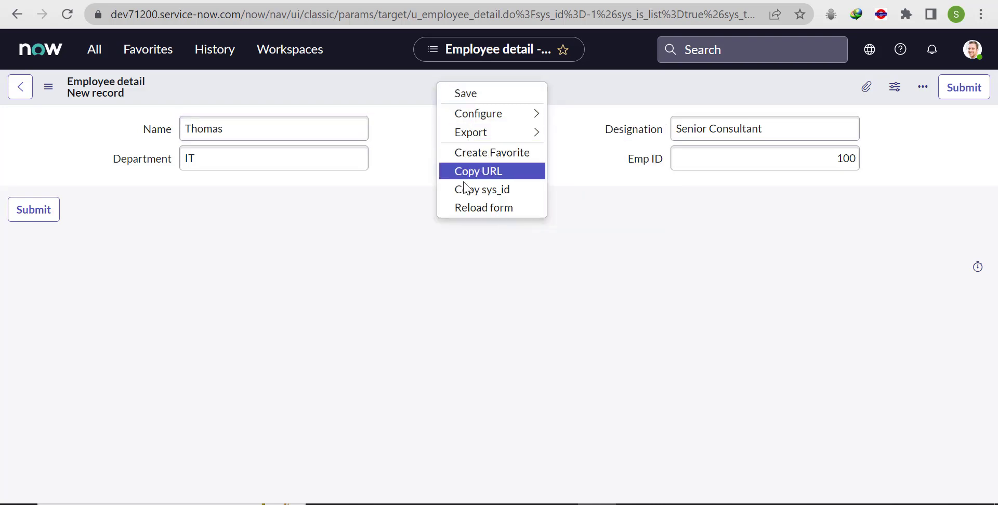
{"action": "mouse_move", "coordinate": [490, 107]}
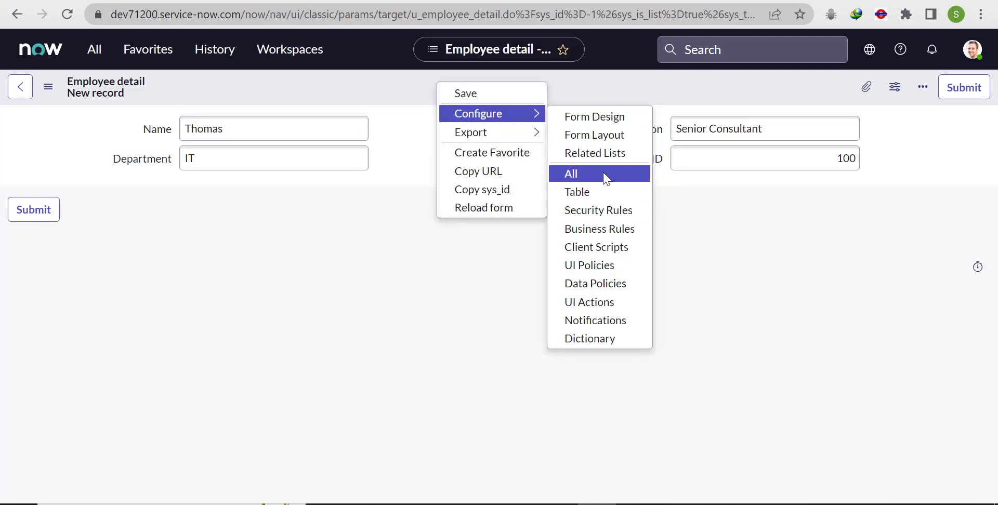
{"action": "left_click", "coordinate": [606, 196]}
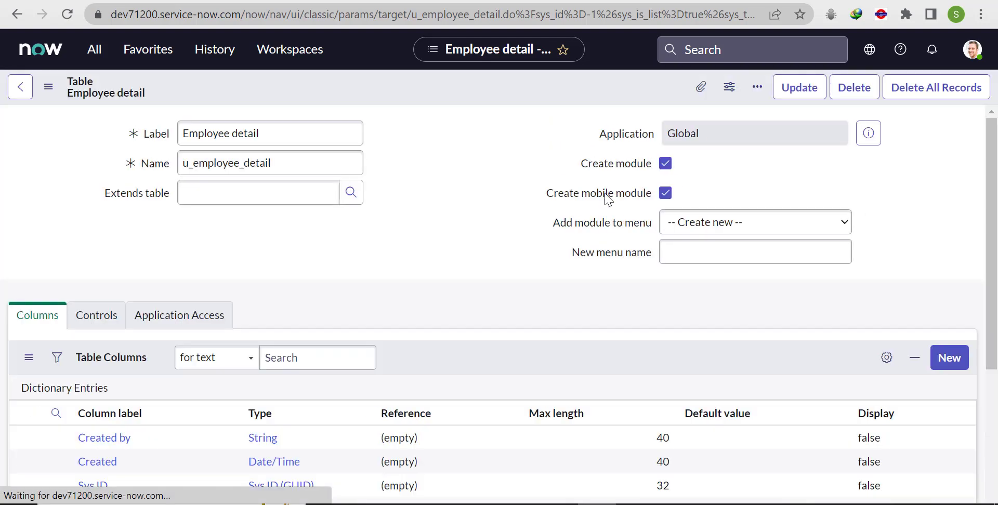
{"action": "scroll", "coordinate": [996, 179], "scroll_direction": "down", "scroll_amount": 7}
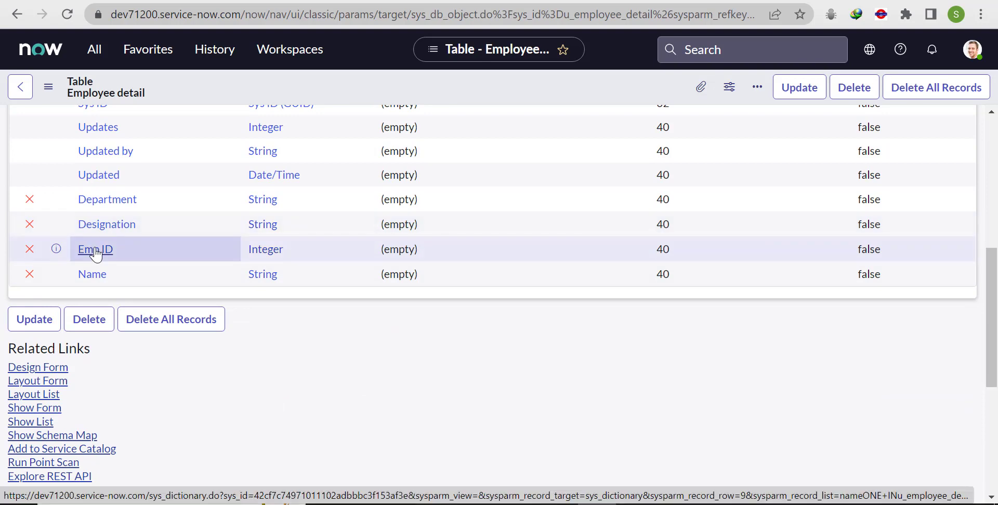
{"action": "scroll", "coordinate": [990, 291], "scroll_direction": "up", "scroll_amount": 4}
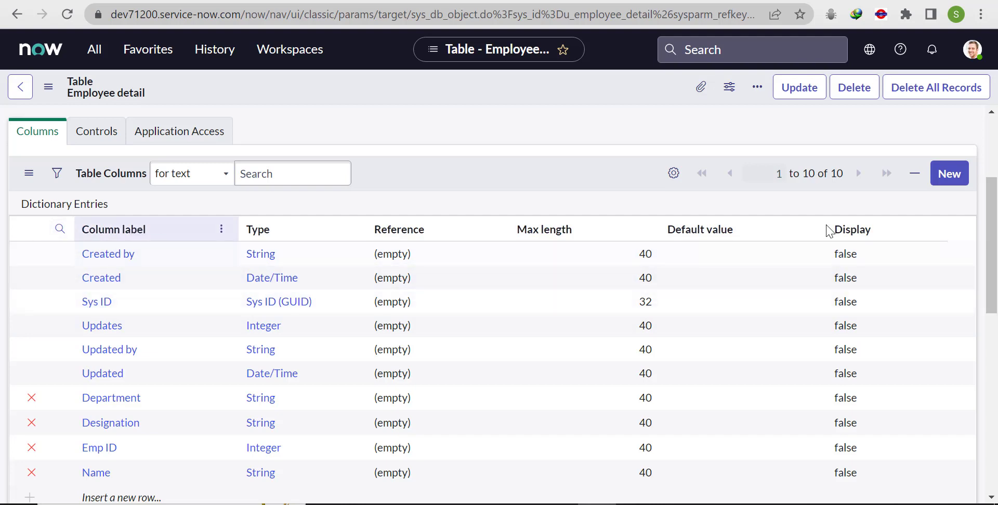
- Personalize the Table Columns list to include the Unique column, placed directly after Type
{"action": "left_click", "coordinate": [674, 174]}
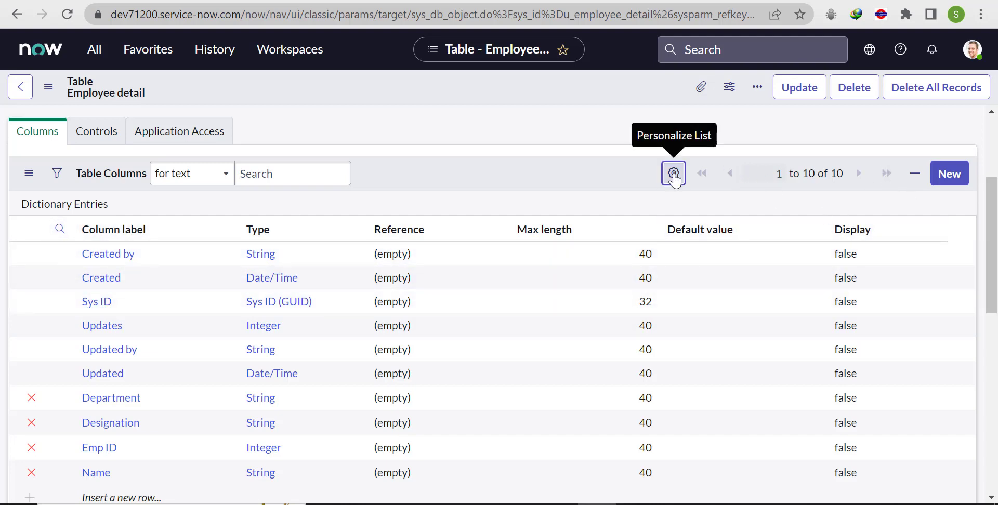
{"action": "left_click", "coordinate": [674, 173]}
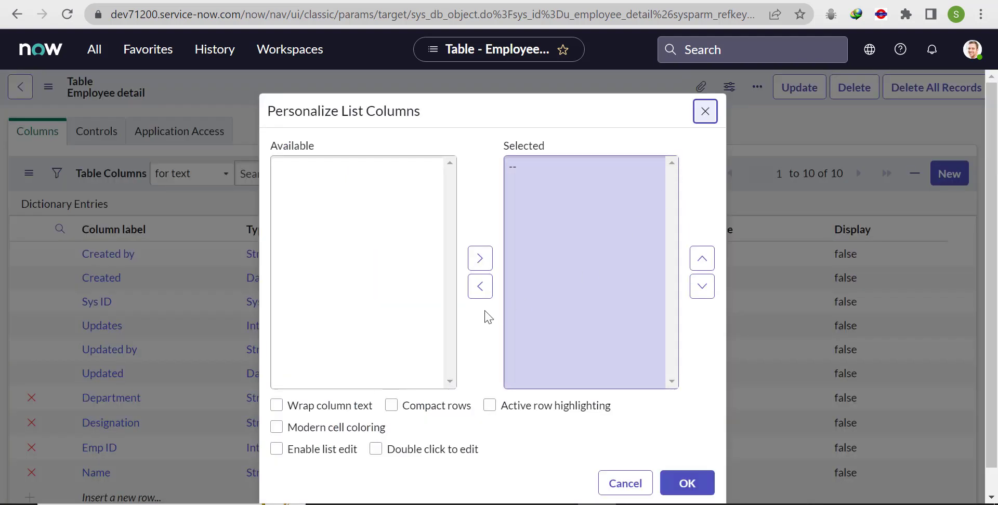
{"action": "left_click", "coordinate": [309, 305]}
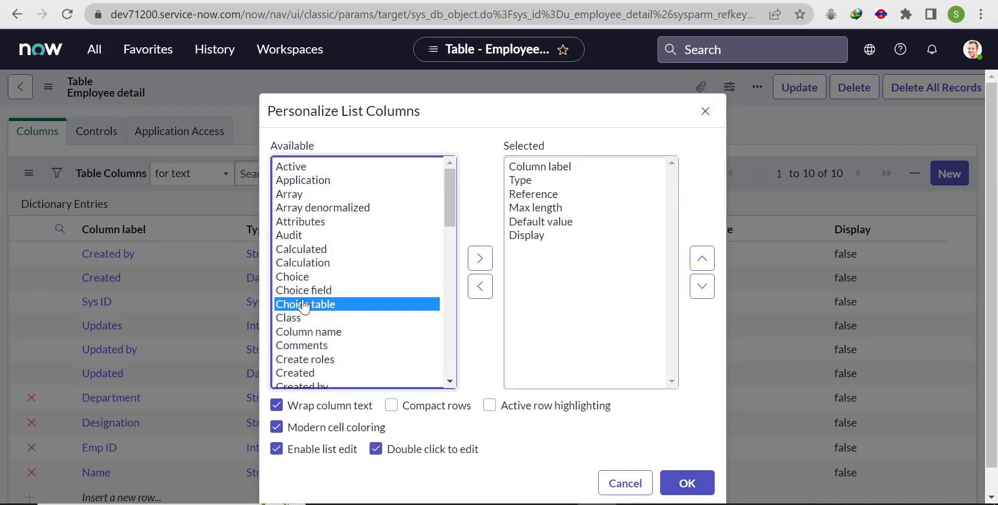
{"action": "key", "text": "u"}
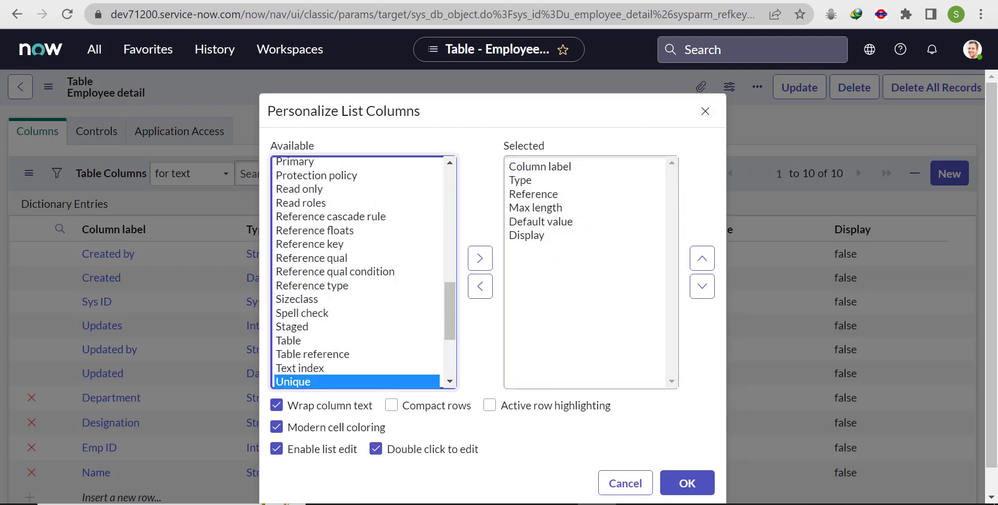
{"action": "left_click", "coordinate": [480, 258]}
{"action": "left_click", "coordinate": [701, 258]}
{"action": "left_click", "coordinate": [701, 259]}
{"action": "left_click", "coordinate": [701, 258]}
{"action": "left_click", "coordinate": [701, 258]}
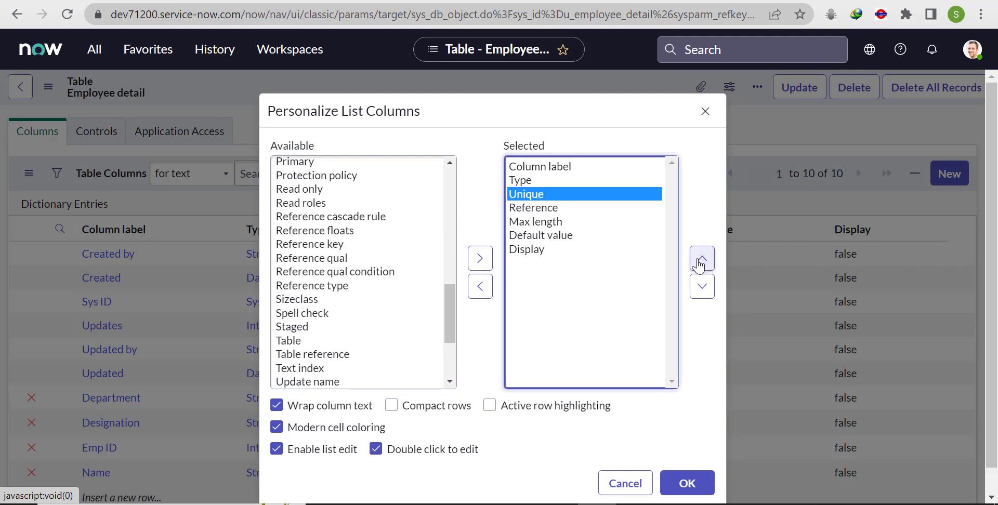
{"action": "left_click", "coordinate": [686, 484]}
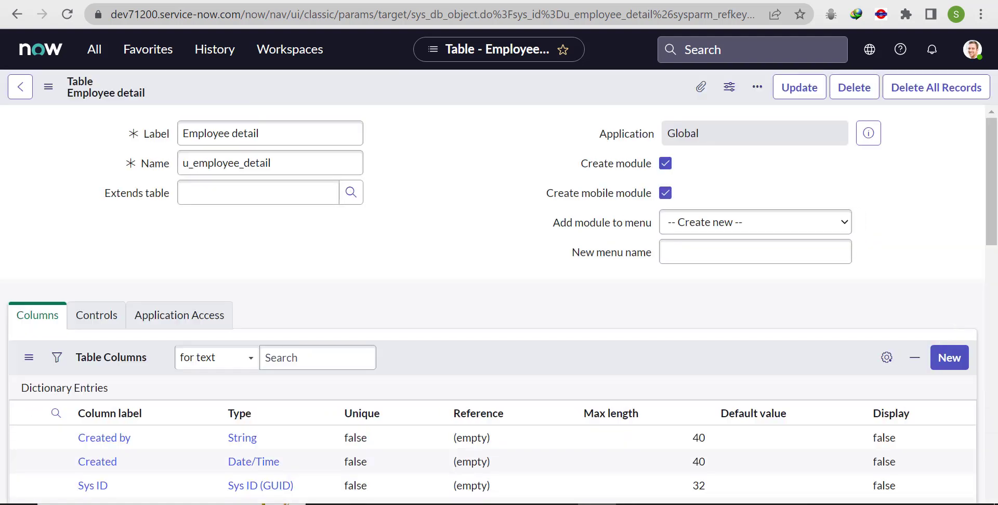
- Check the Unique values in the Table Columns list, particularly for the Emp ID column
{"action": "scroll", "coordinate": [953, 333], "scroll_direction": "down", "scroll_amount": 2}
{"action": "scroll", "coordinate": [499, 311], "scroll_direction": "down", "scroll_amount": 4}
{"action": "scroll", "coordinate": [462, 378], "scroll_direction": "up", "scroll_amount": 2}
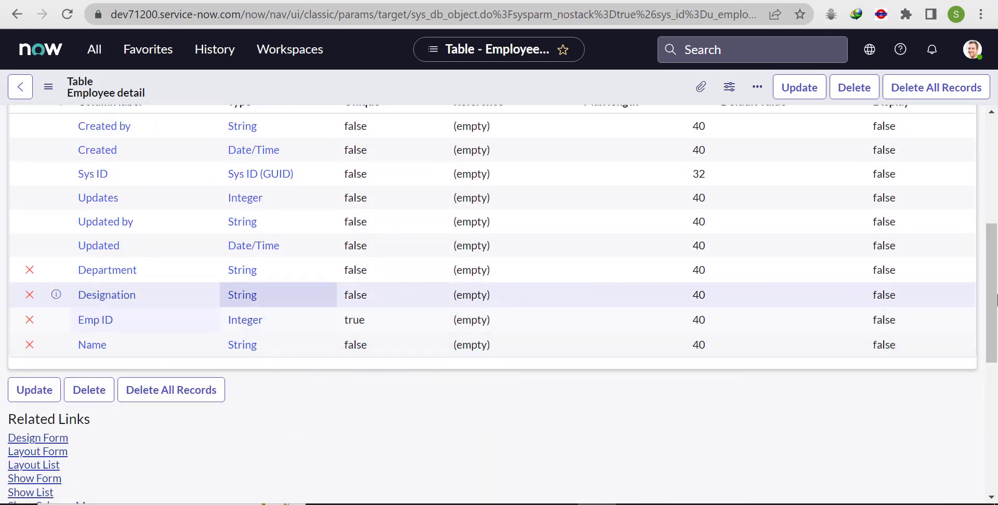
{"action": "scroll", "coordinate": [995, 265], "scroll_direction": "up", "scroll_amount": 4}
{"action": "scroll", "coordinate": [995, 265], "scroll_direction": "down", "scroll_amount": 3}
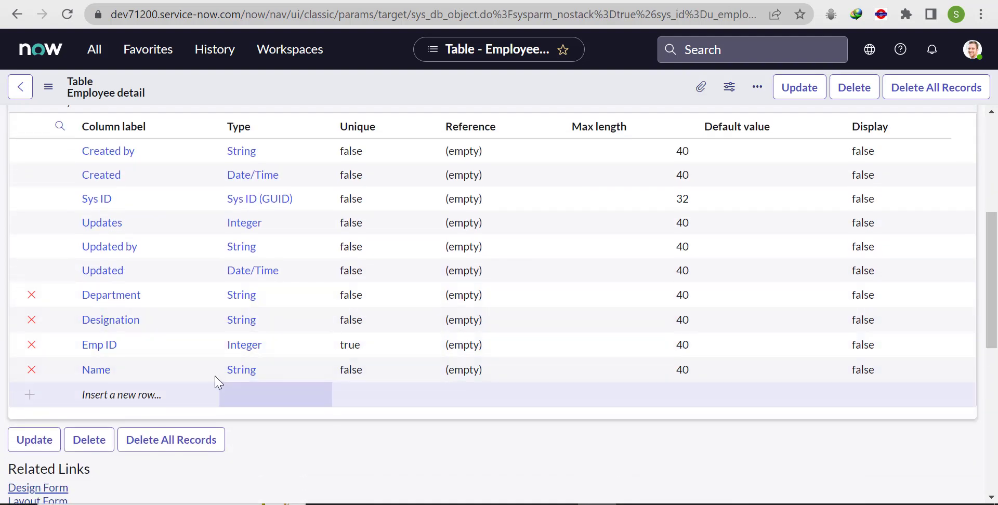
{"action": "left_click", "coordinate": [366, 347]}
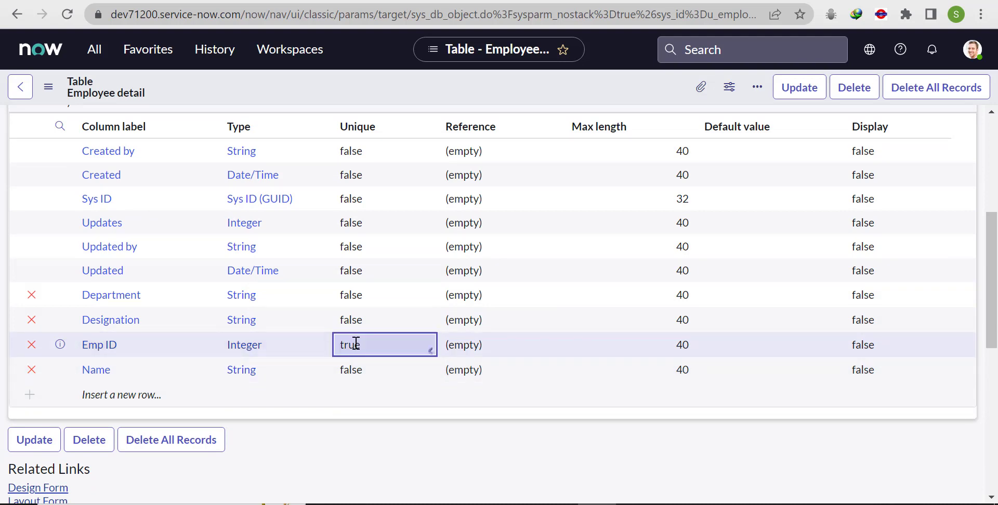
- Set the Unique value of the Emp ID column to false and update the Employee detail table
{"action": "left_click", "coordinate": [382, 348]}
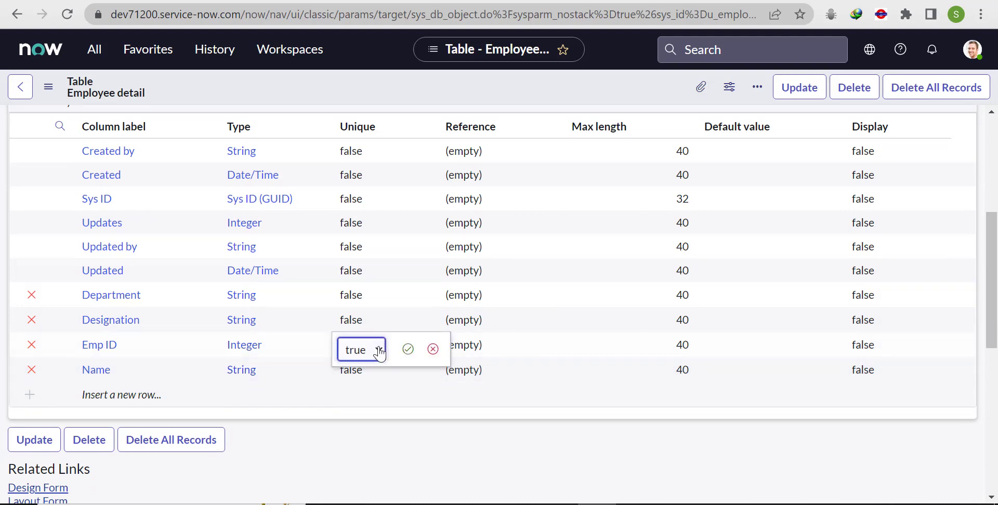
{"action": "left_click", "coordinate": [371, 348]}
{"action": "left_click", "coordinate": [372, 384]}
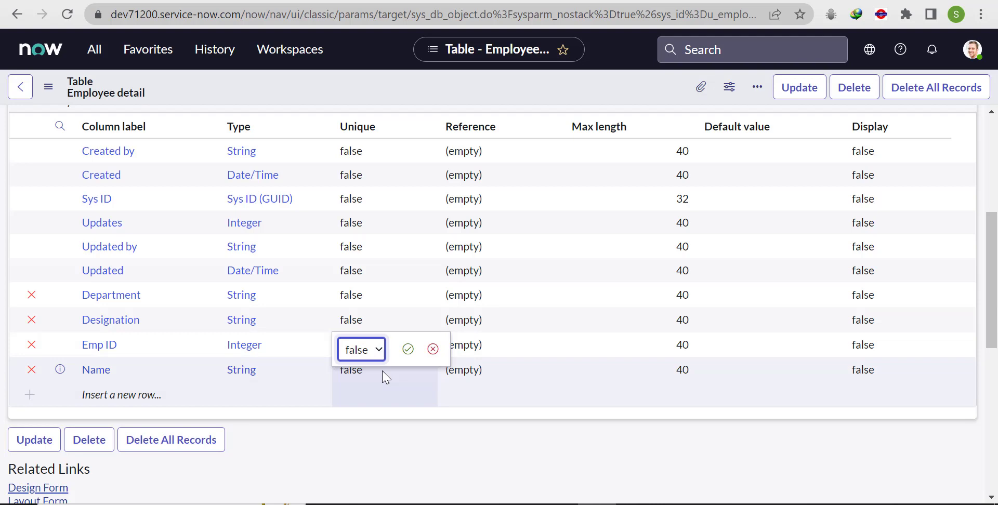
{"action": "left_click", "coordinate": [408, 349]}
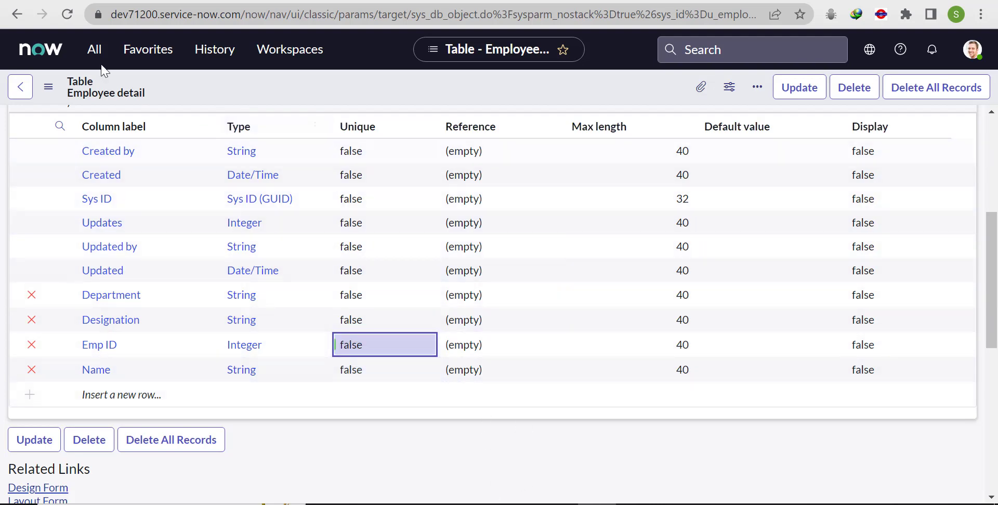
{"action": "left_click", "coordinate": [790, 86]}
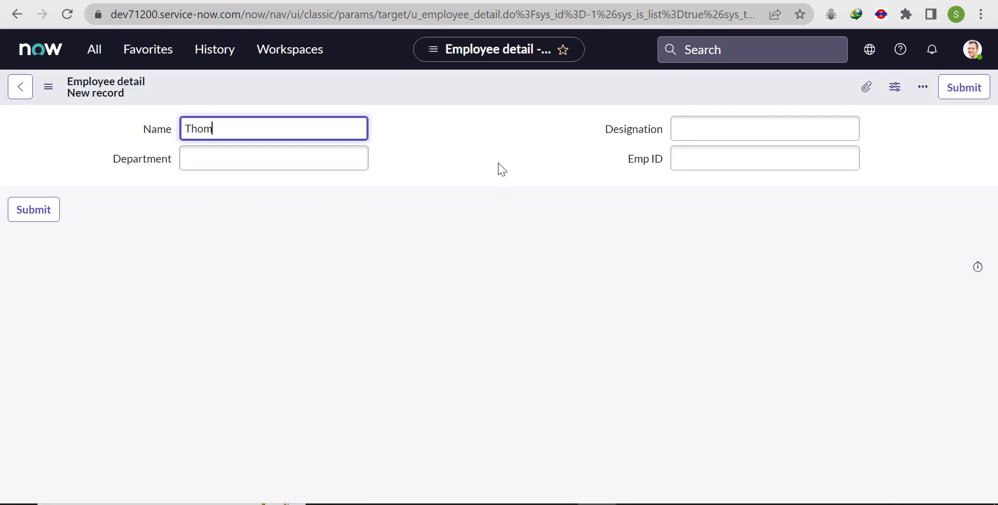
- Submit a second employee record with the employee's name, designation consultant, department IT and the first record's Emp ID
{"action": "left_click", "coordinate": [738, 127]}
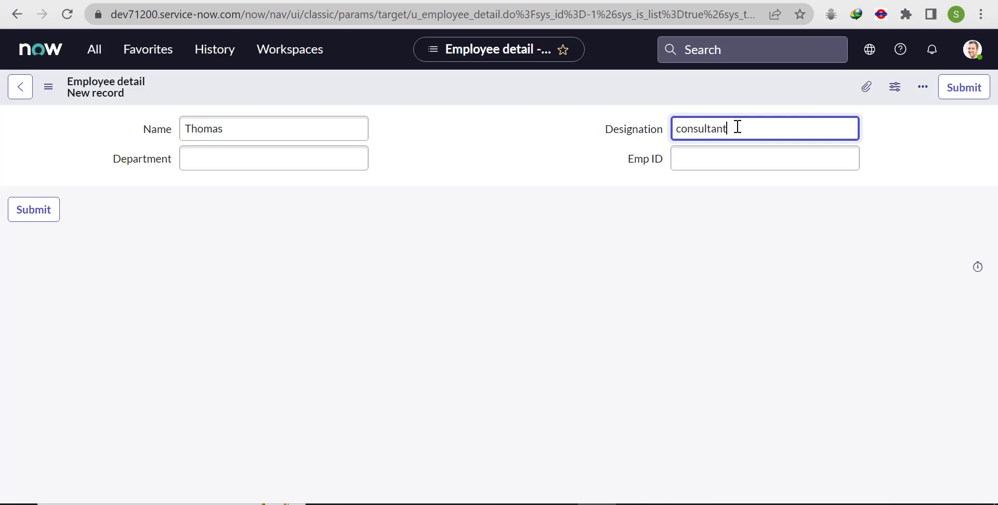
{"action": "left_click", "coordinate": [307, 166]}
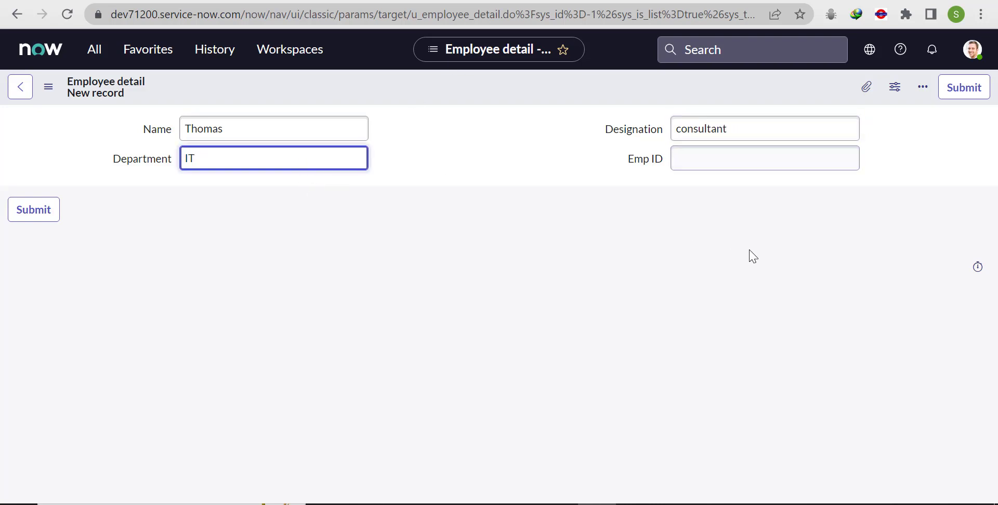
{"action": "left_click", "coordinate": [759, 164]}
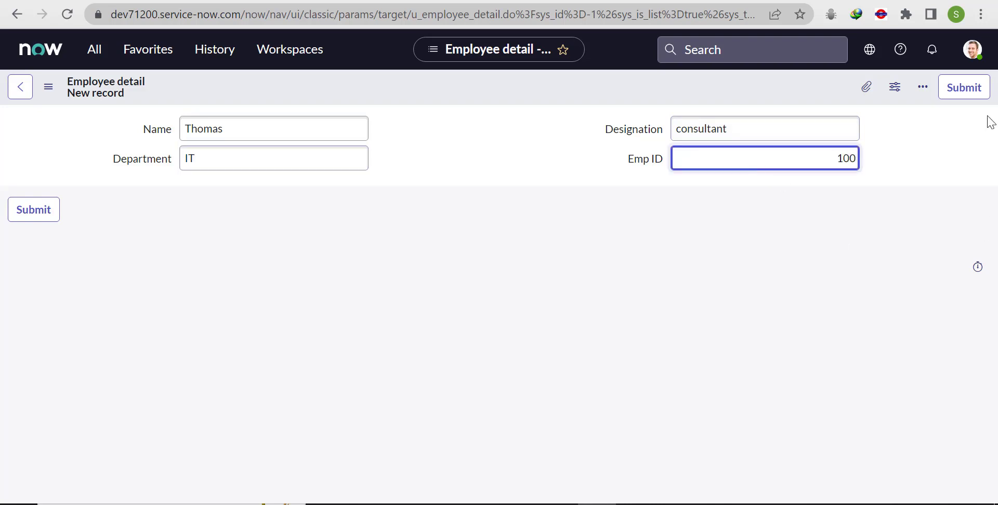
{"action": "left_click", "coordinate": [972, 96]}
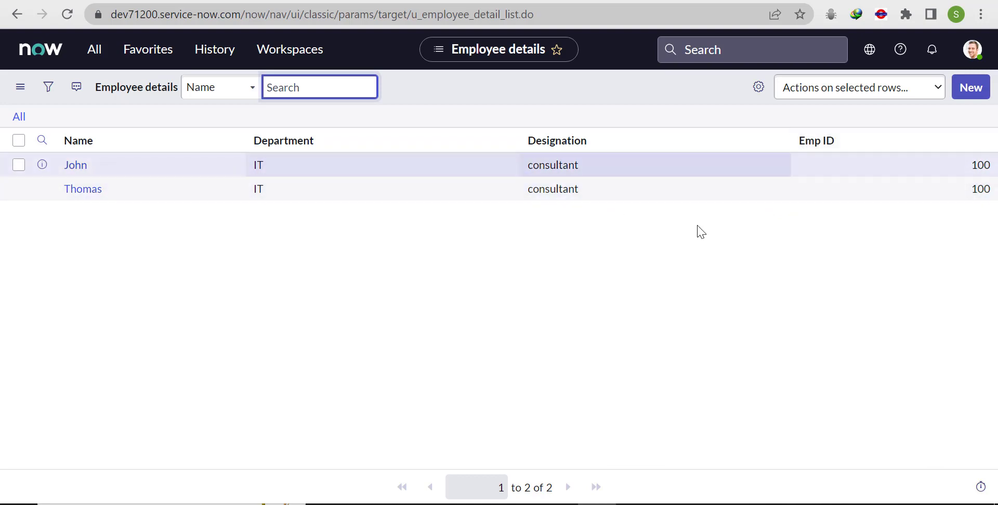
- Open the Employee detail table's configuration from the record list and open the dictionary entry of the Emp ID column
{"action": "right_click", "coordinate": [459, 94]}
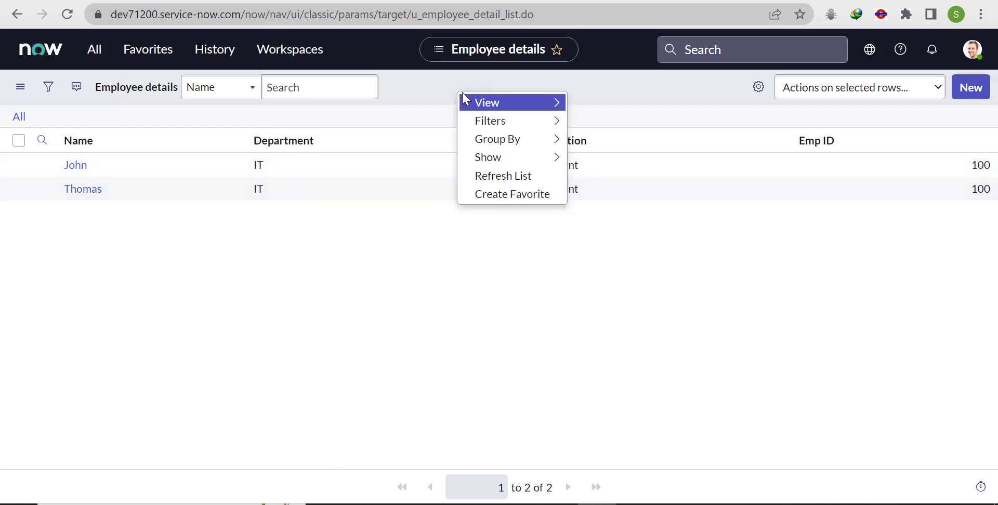
{"action": "left_click", "coordinate": [304, 149]}
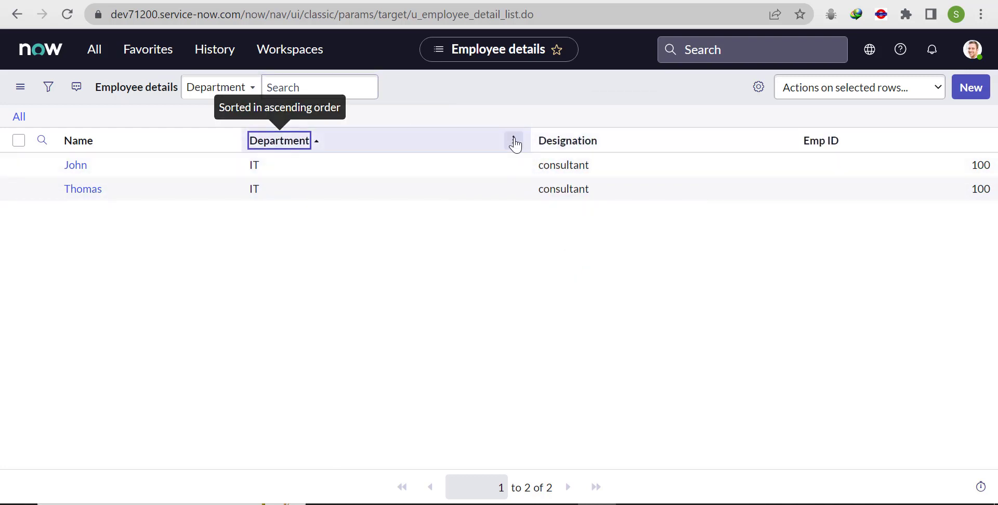
{"action": "left_click", "coordinate": [513, 140]}
{"action": "mouse_move", "coordinate": [573, 294]}
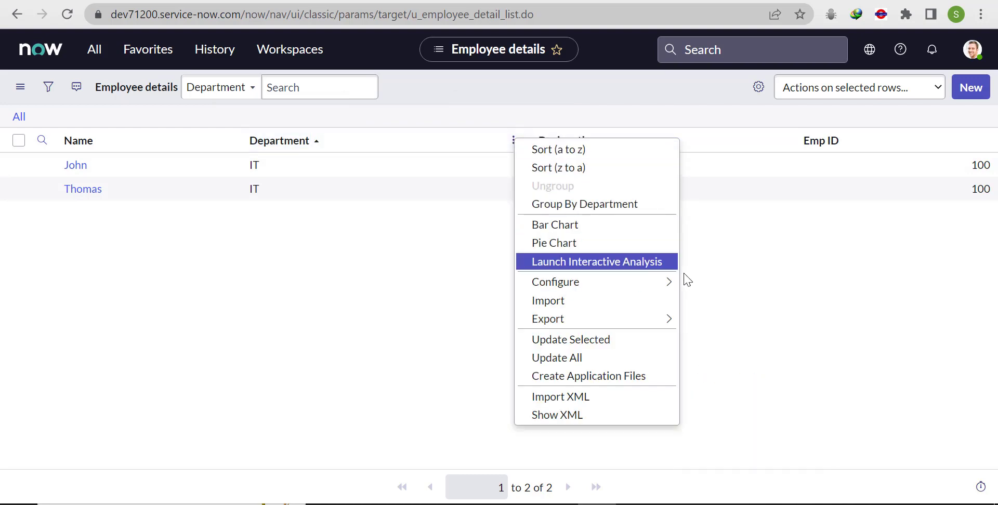
{"action": "left_click", "coordinate": [751, 361]}
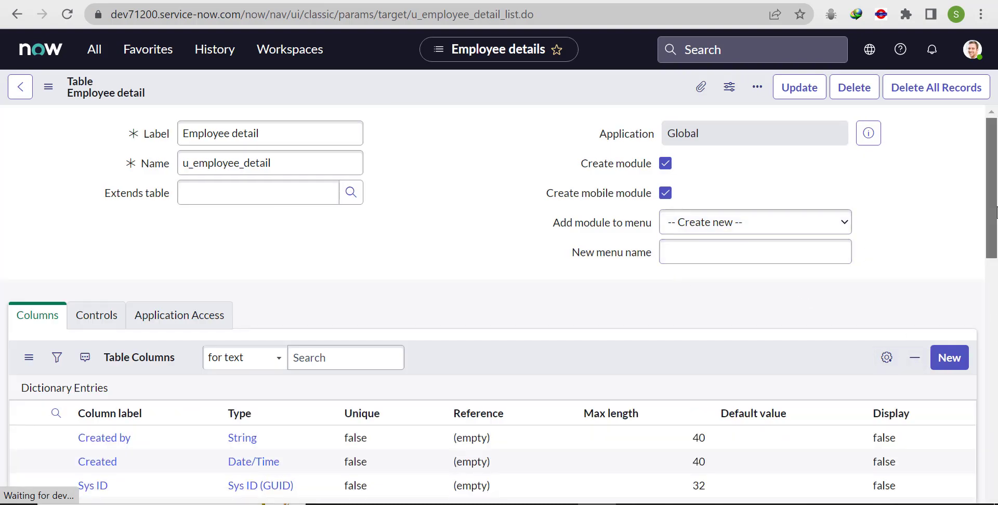
{"action": "scroll", "coordinate": [457, 208], "scroll_direction": "down", "scroll_amount": 5}
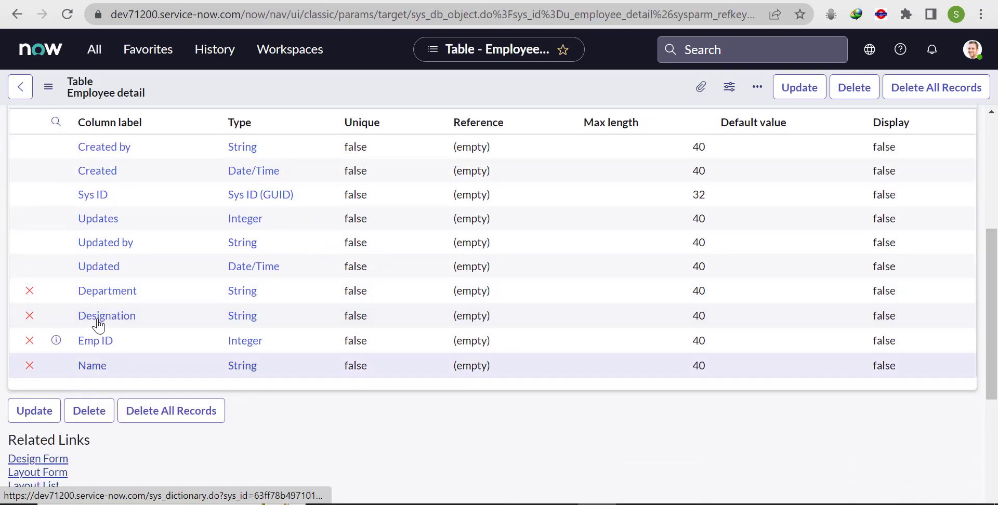
{"action": "left_click", "coordinate": [102, 349]}
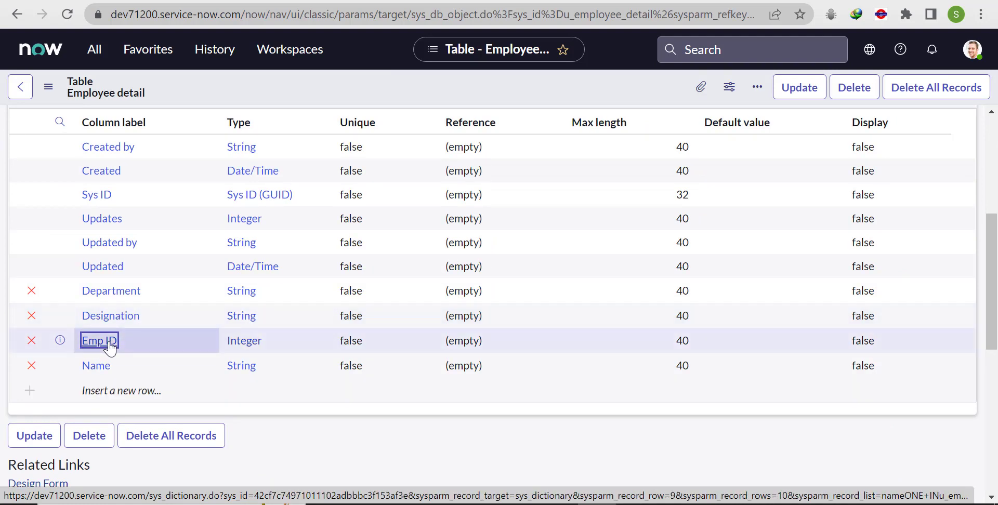
- Try twice to mark the Emp ID column as unique and save its dictionary entry, and dismiss the message
{"action": "left_click", "coordinate": [184, 253]}
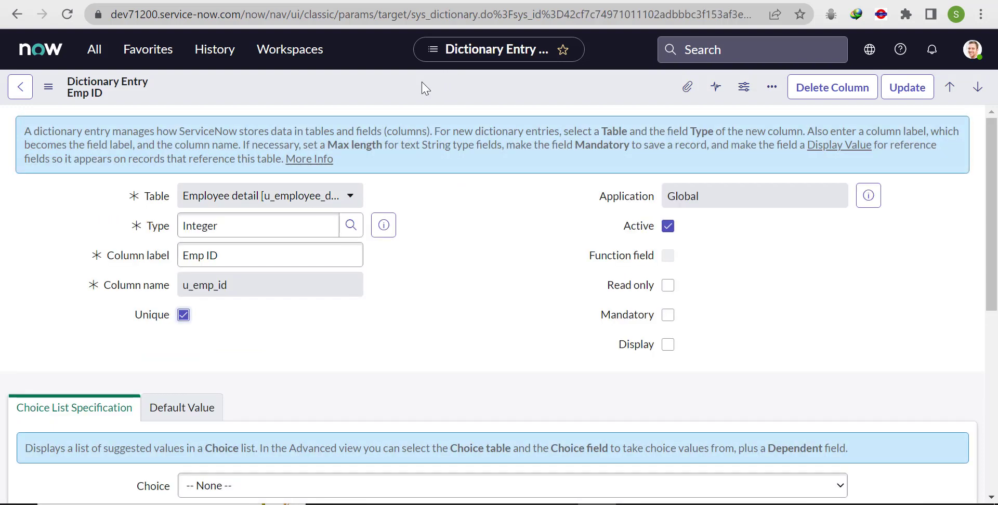
{"action": "right_click", "coordinate": [422, 83]}
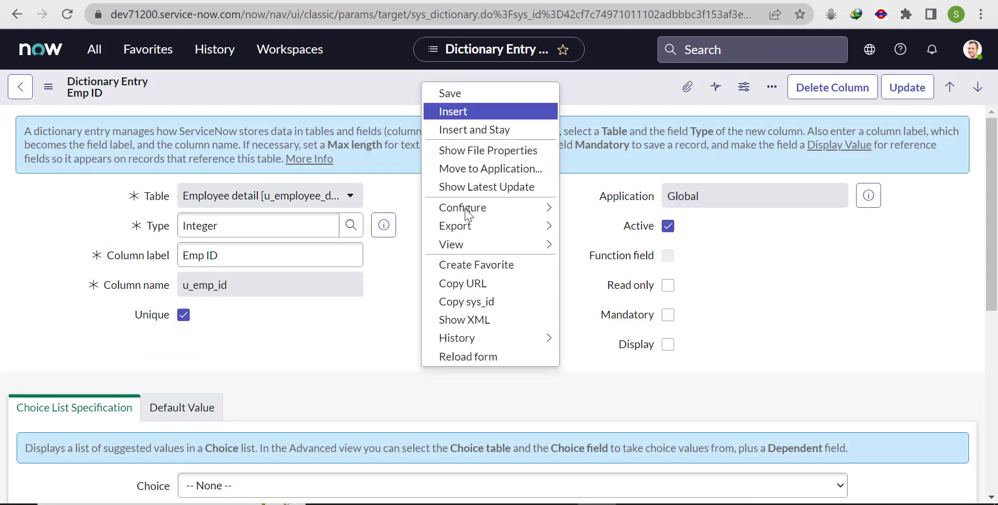
{"action": "left_click", "coordinate": [459, 96]}
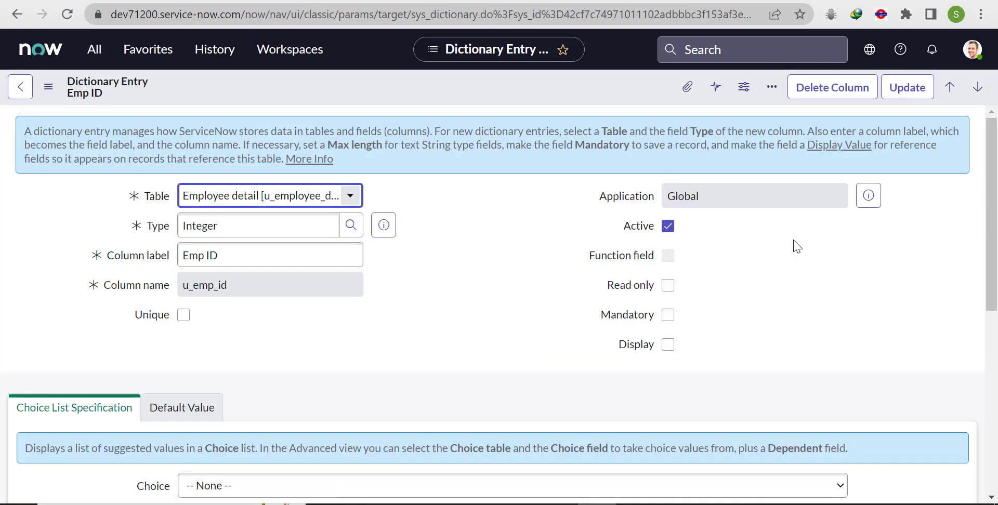
{"action": "scroll", "coordinate": [996, 287], "scroll_direction": "down", "scroll_amount": 2}
{"action": "scroll", "coordinate": [390, 283], "scroll_direction": "up", "scroll_amount": 1}
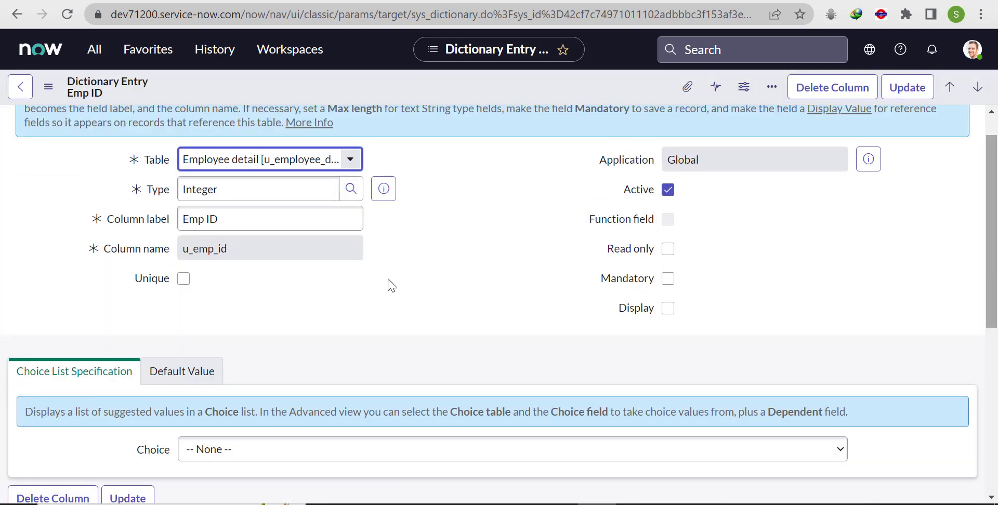
{"action": "left_click", "coordinate": [184, 279]}
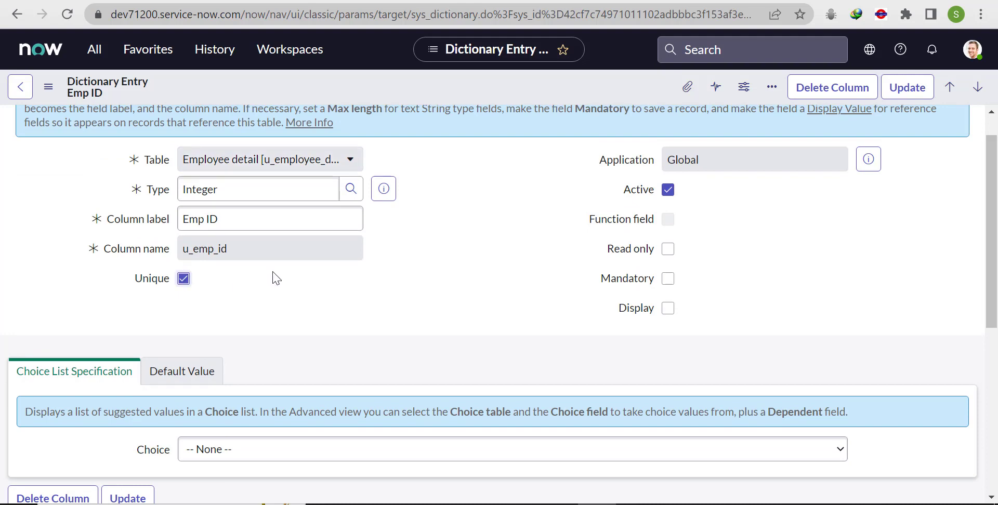
{"action": "right_click", "coordinate": [403, 90]}
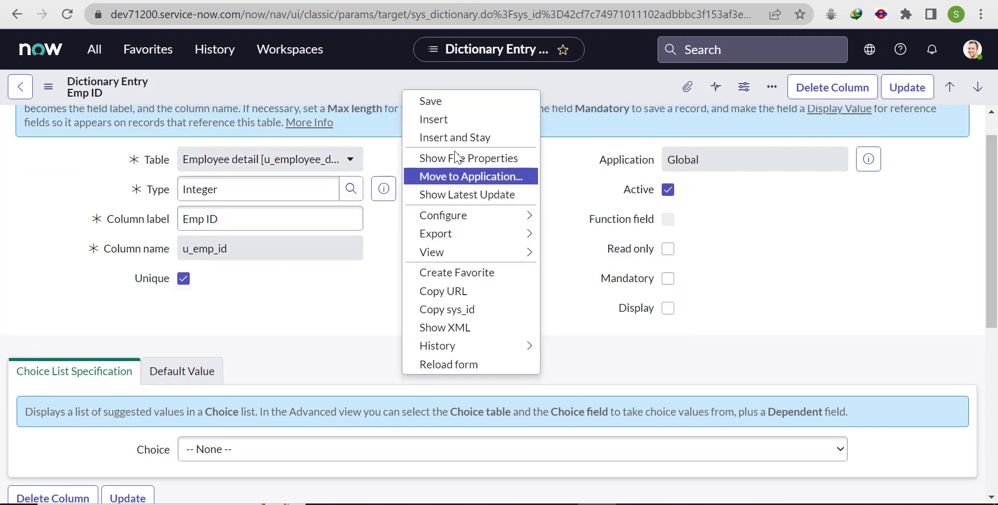
{"action": "left_click", "coordinate": [456, 106]}
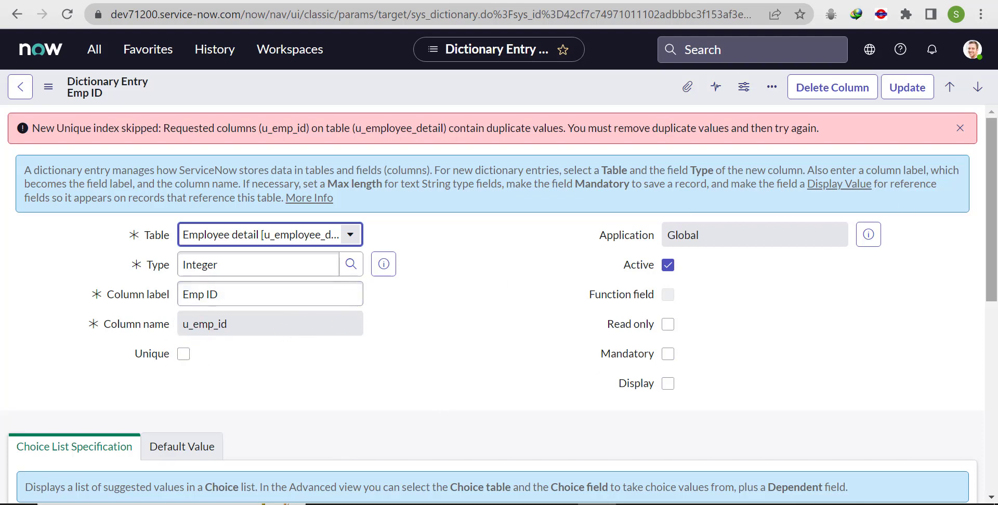
{"action": "left_click", "coordinate": [960, 128]}
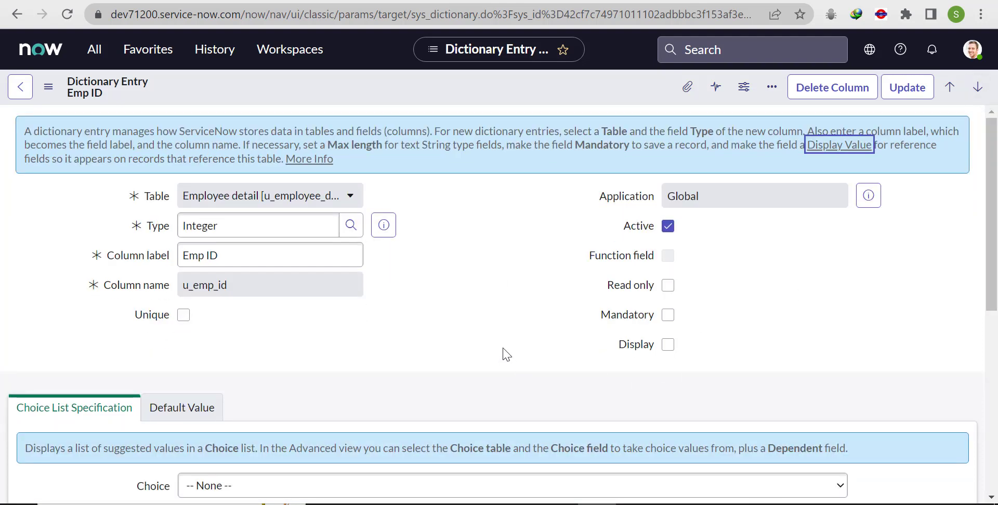
{"action": "left_click", "coordinate": [338, 260]}
{"action": "left_click", "coordinate": [338, 274]}
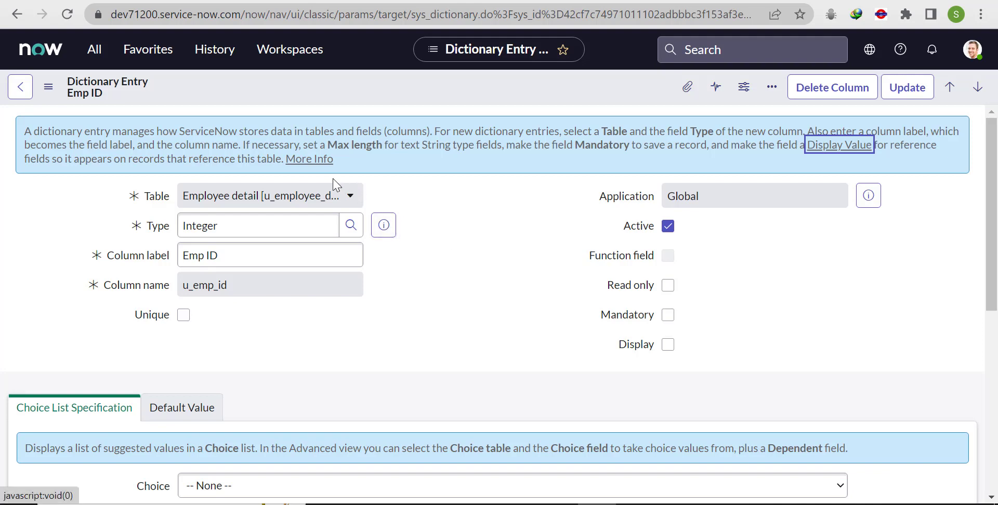
- Filter the navigation for "business rule" and open the Business Rules list under System Definition
{"action": "left_click", "coordinate": [94, 54]}
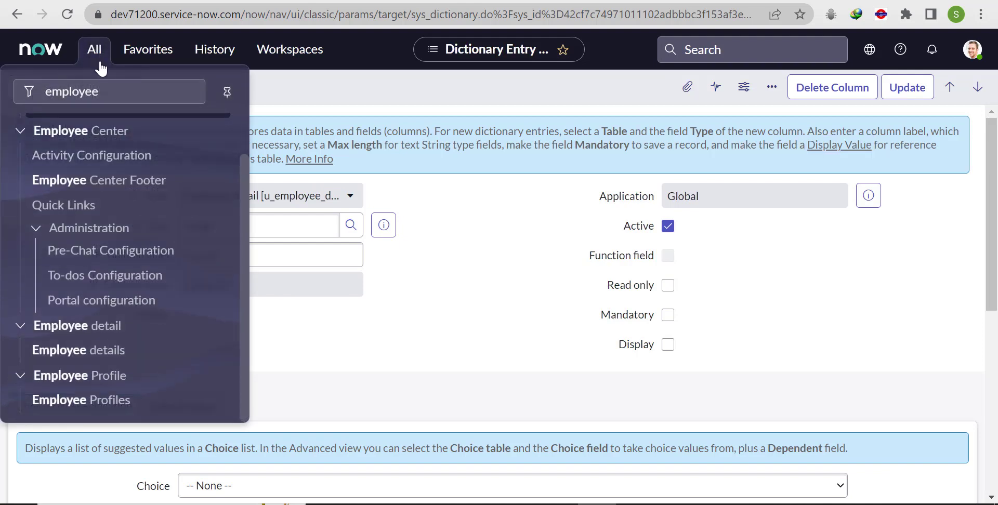
{"action": "left_click", "coordinate": [118, 92]}
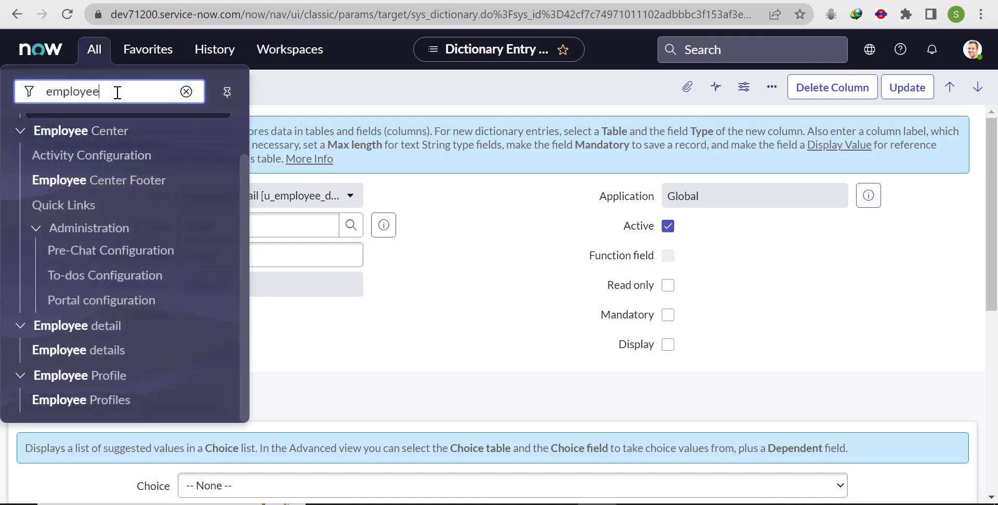
{"action": "key", "text": "BackSpace"}
{"action": "key", "text": "BackSpace"}
{"action": "key", "text": "BackSpace"}
{"action": "key", "text": "BackSpace"}
{"action": "key", "text": "BackSpace"}
{"action": "key", "text": "BackSpace"}
{"action": "key", "text": "BackSpace"}
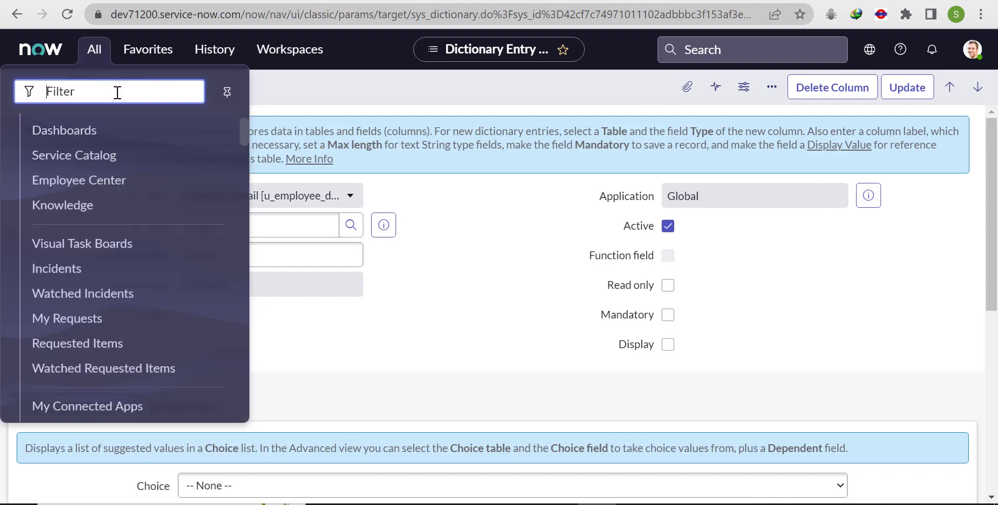
{"action": "type", "text": "busines"}
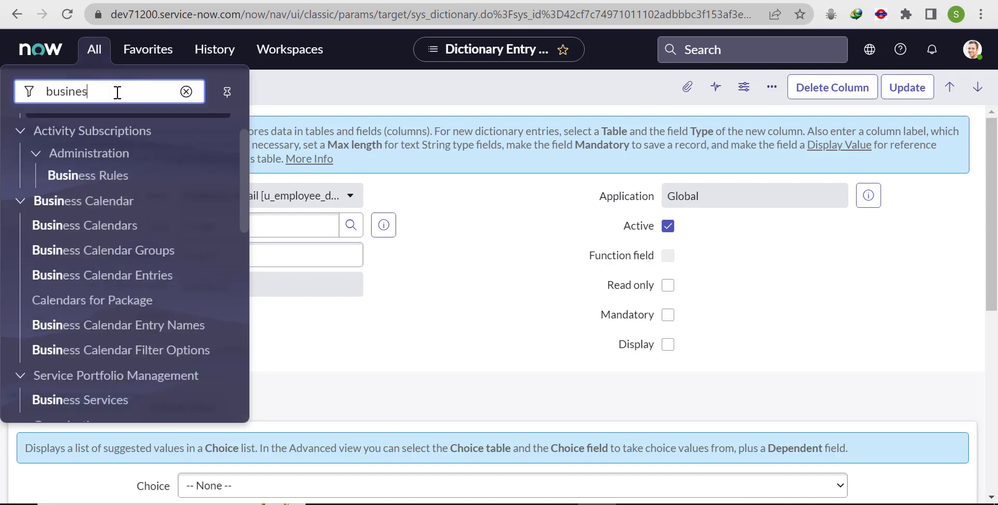
{"action": "type", "text": "s r"}
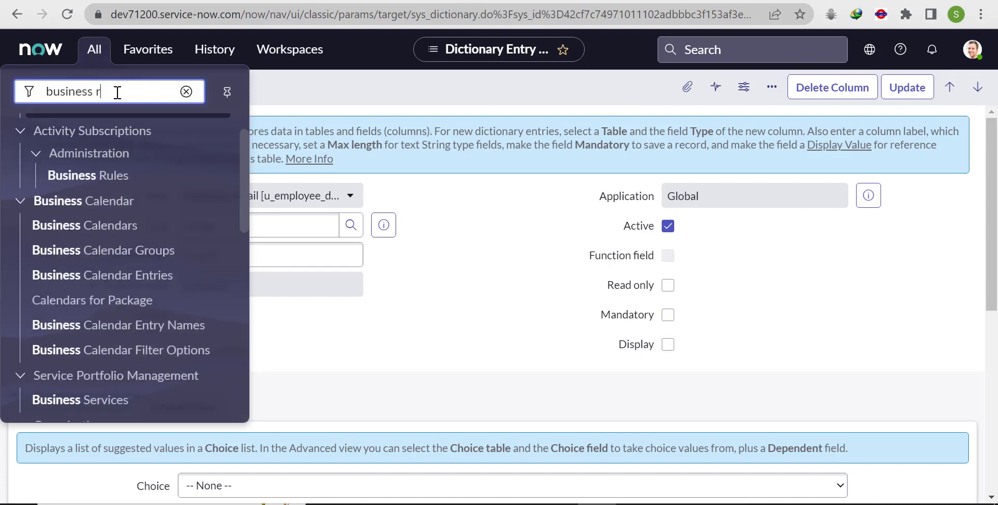
{"action": "type", "text": "ule"}
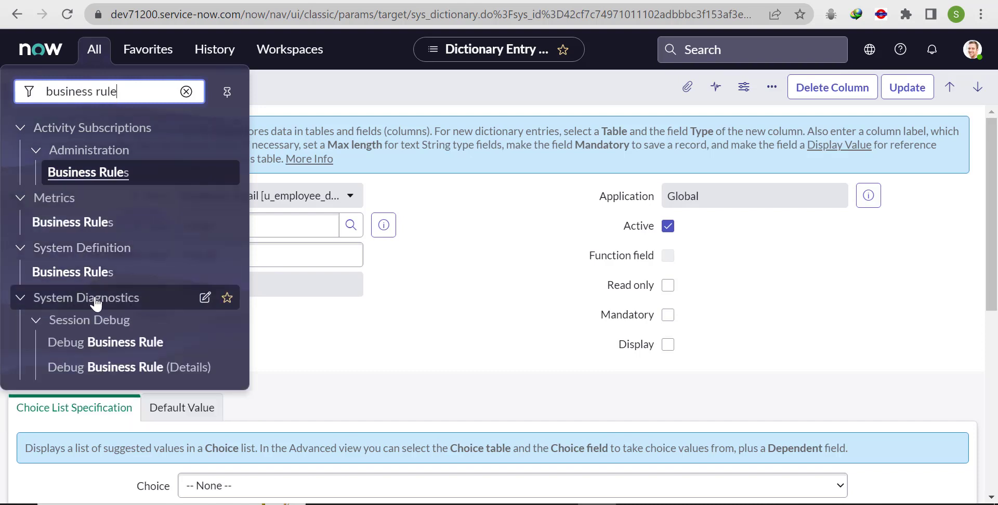
{"action": "left_click", "coordinate": [96, 286]}
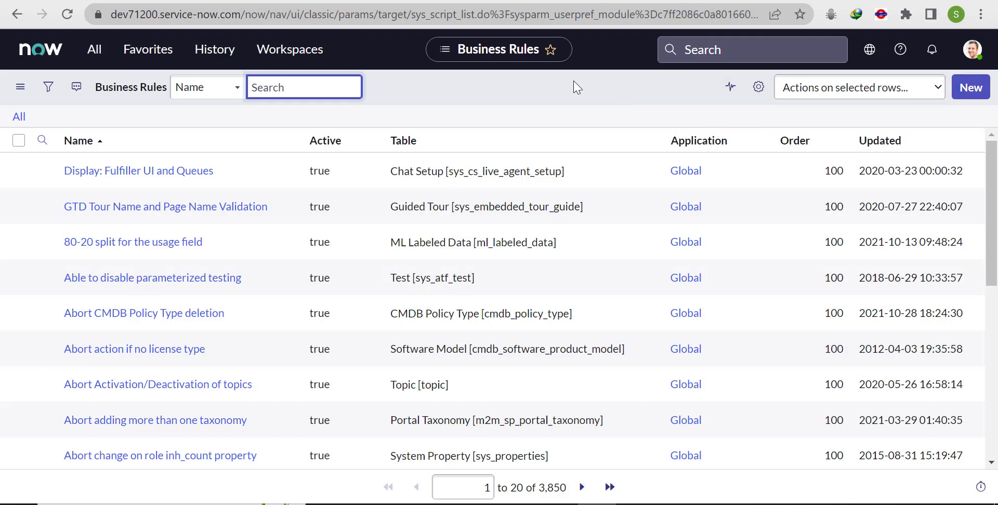
- Create a new business rule named "Emp ID validation check" on the Employee detail [u_employee_detail] table
{"action": "left_click", "coordinate": [971, 87]}
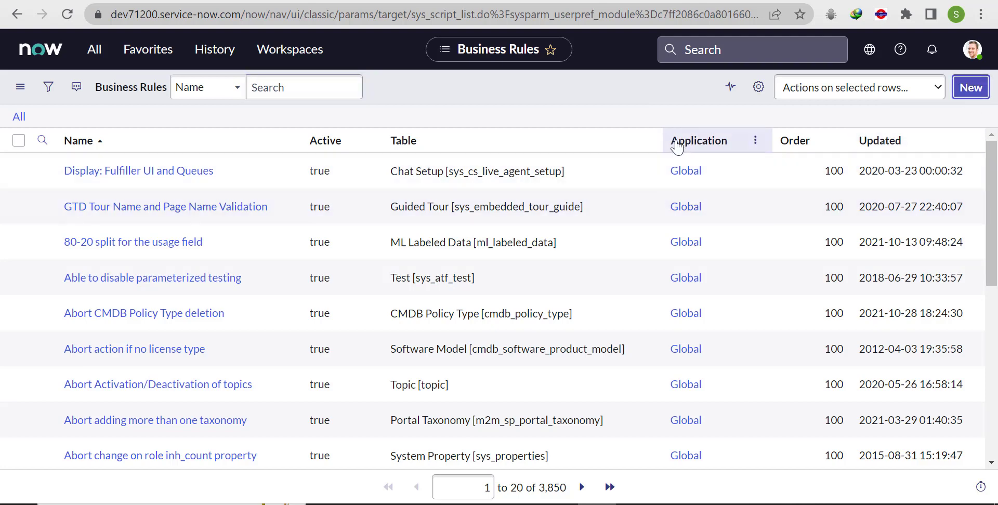
{"action": "left_click", "coordinate": [263, 136]}
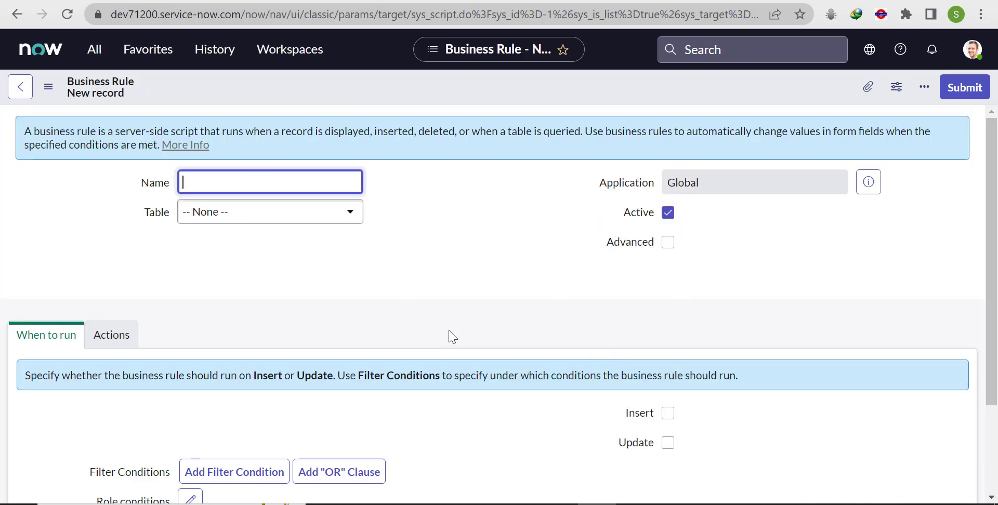
{"action": "type", "text": "Emp ID validation"}
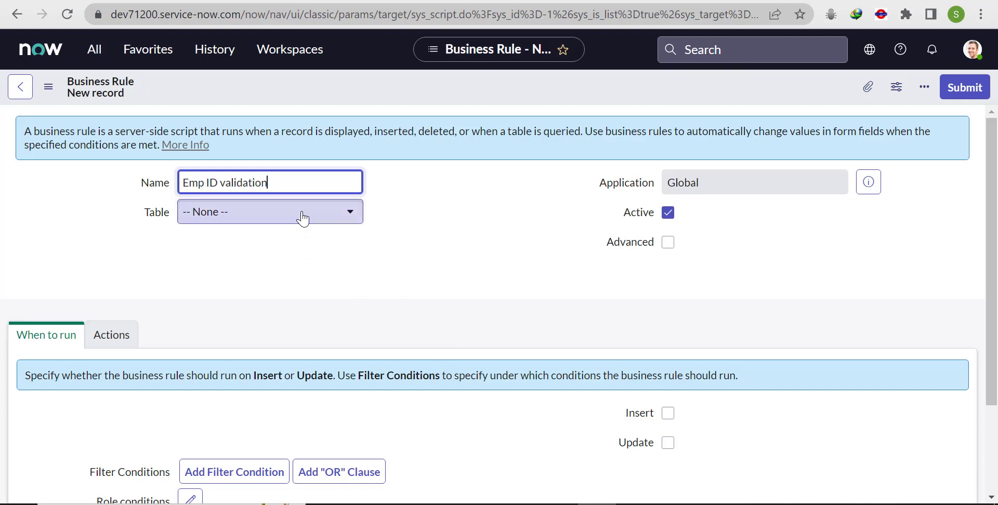
{"action": "type", "text": " check"}
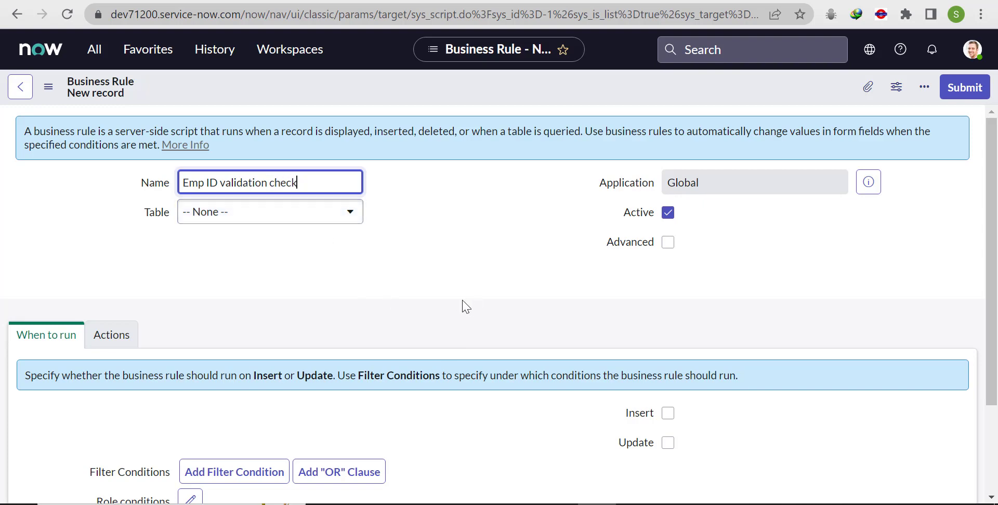
{"action": "left_click", "coordinate": [329, 214]}
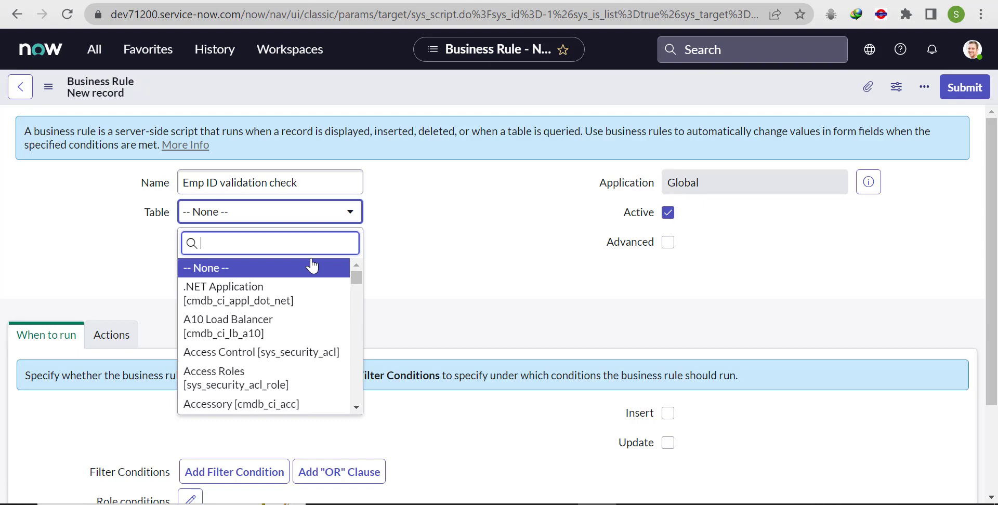
{"action": "type", "text": "employe"}
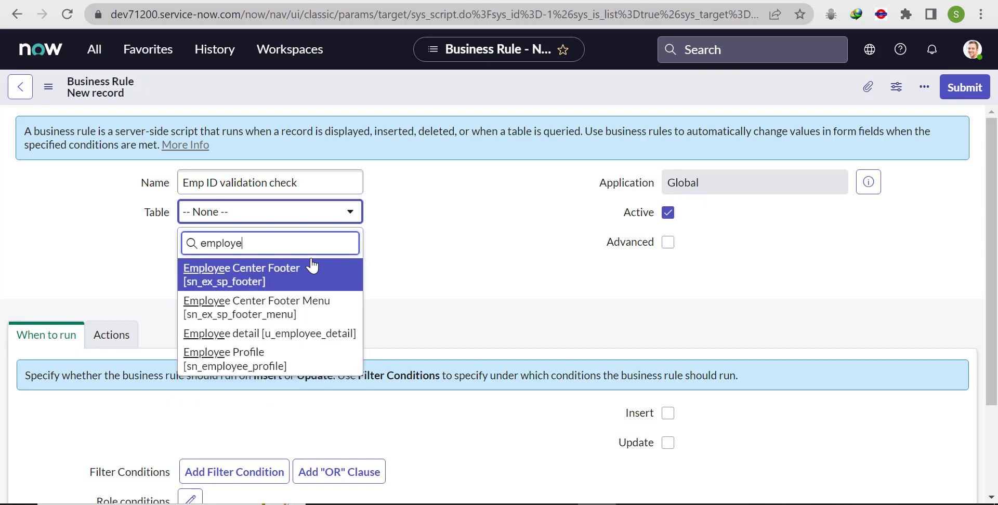
{"action": "type", "text": "e"}
{"action": "left_click", "coordinate": [257, 336]}
- Enable the rule's advanced options, set it to run on insert, and open its script section
{"action": "left_click", "coordinate": [668, 242]}
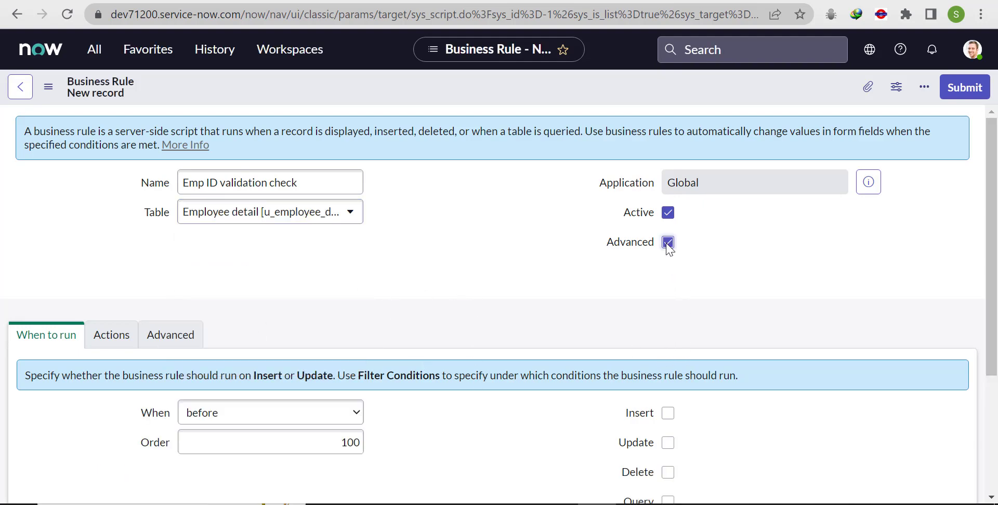
{"action": "scroll", "coordinate": [997, 288], "scroll_direction": "down", "scroll_amount": 3}
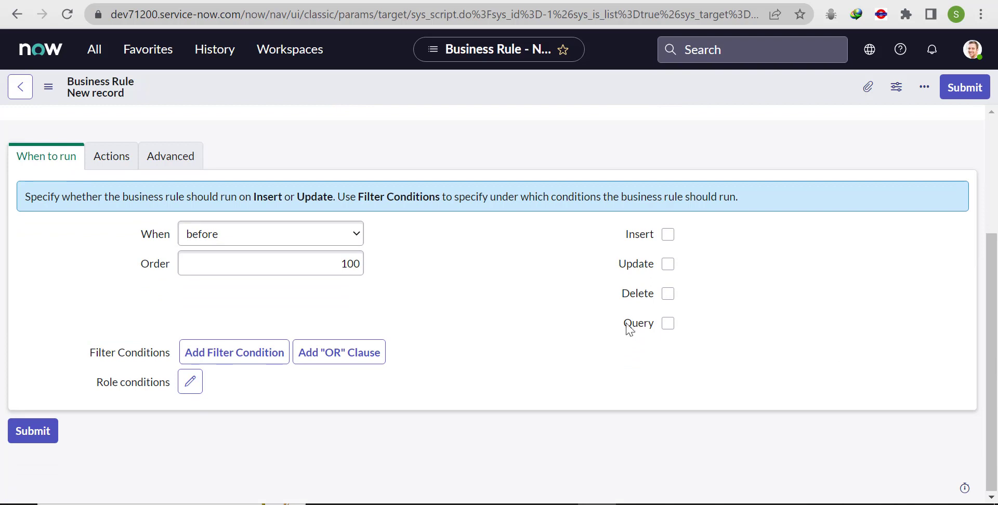
{"action": "left_click", "coordinate": [667, 235]}
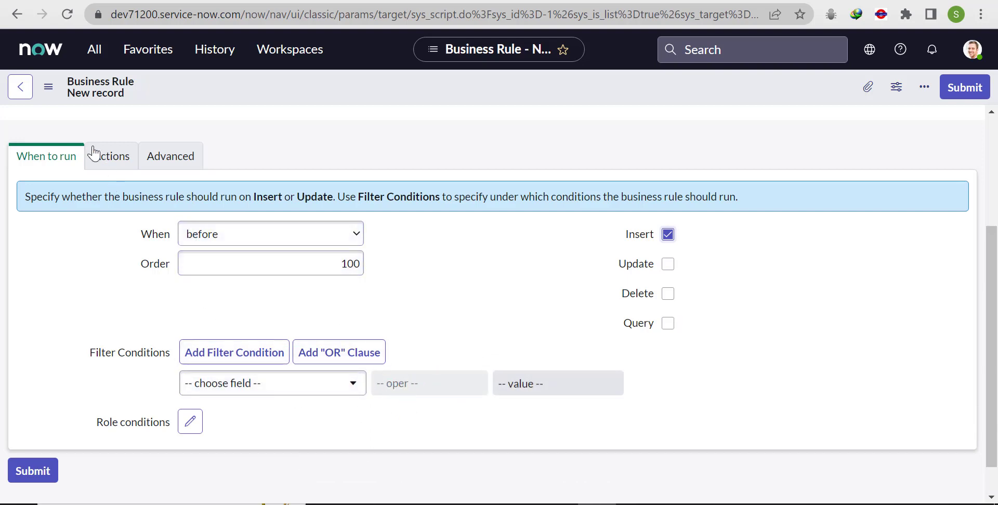
{"action": "left_click", "coordinate": [152, 163]}
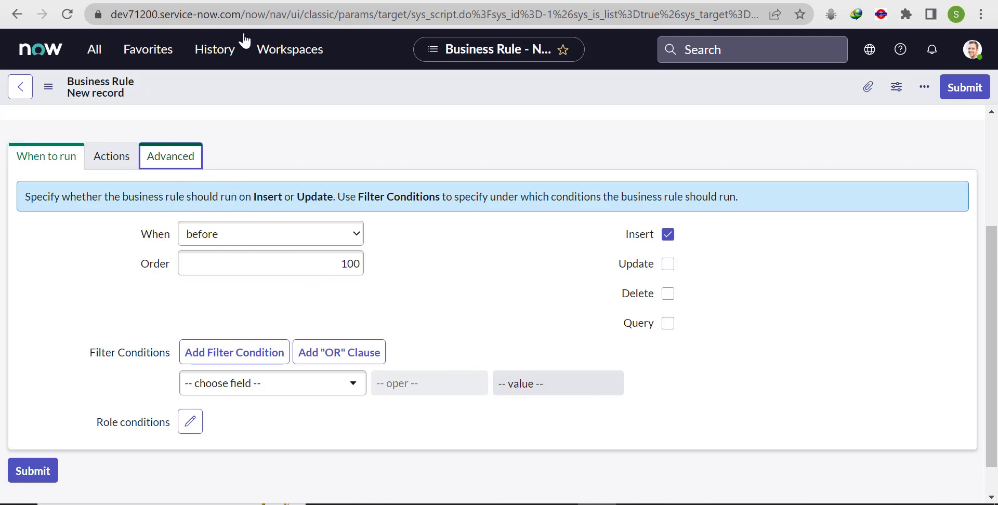
- Duplicate the browser tab, filter its navigation for "employee de", and open the first record in the Employee details list
{"action": "right_click", "coordinate": [292, 26]}
{"action": "left_click", "coordinate": [323, 87]}
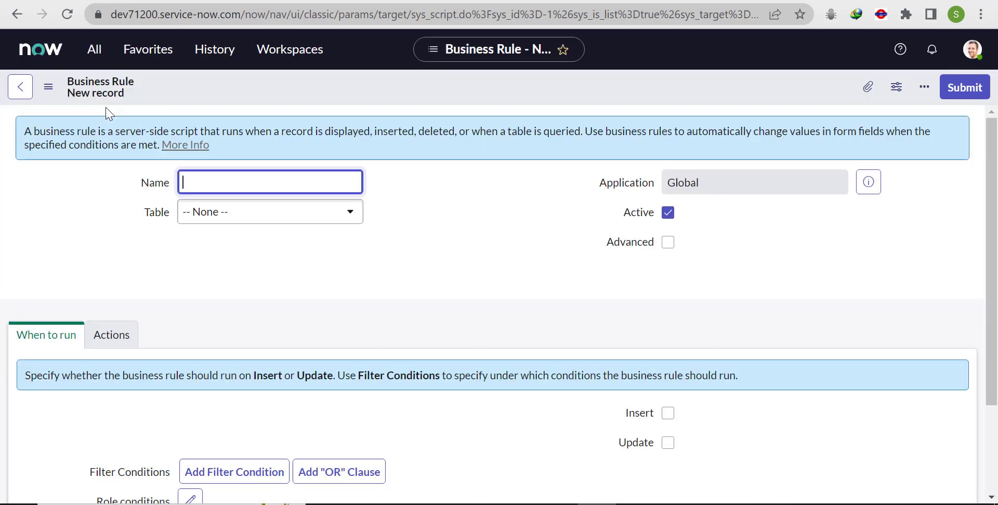
{"action": "left_click", "coordinate": [96, 50]}
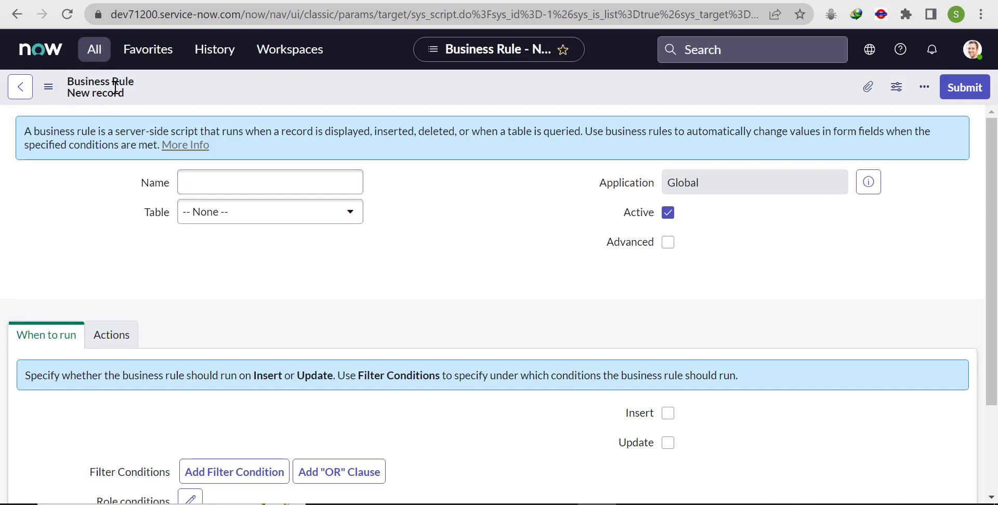
{"action": "type", "text": "e"}
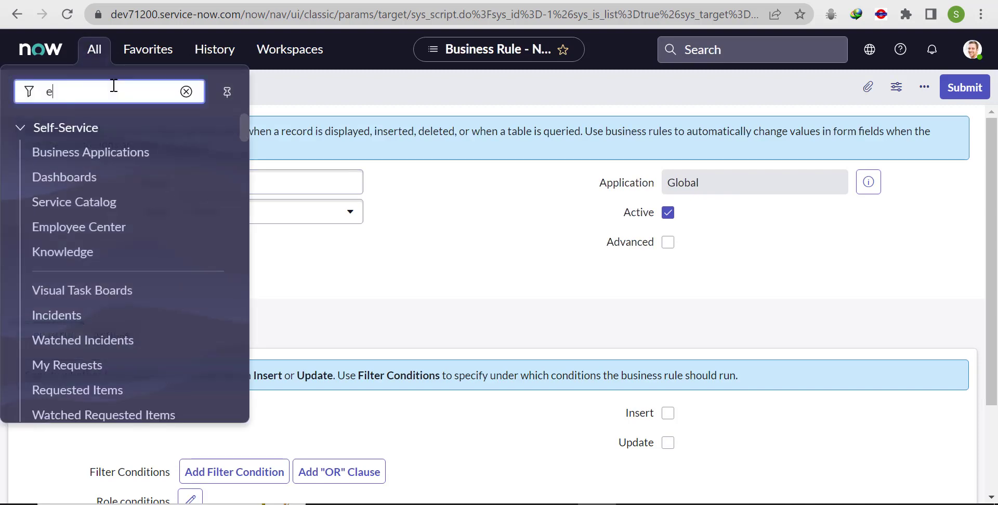
{"action": "type", "text": "mployee"}
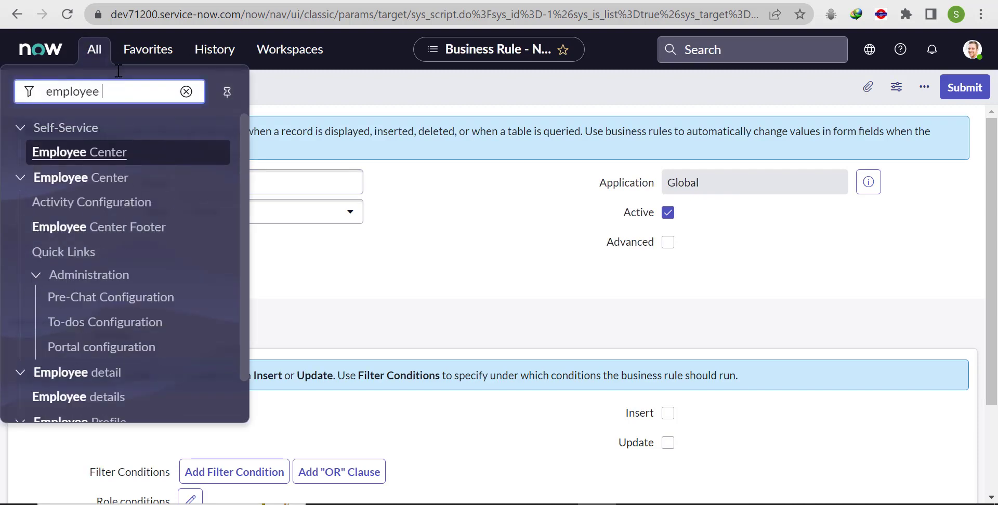
{"action": "type", "text": " de"}
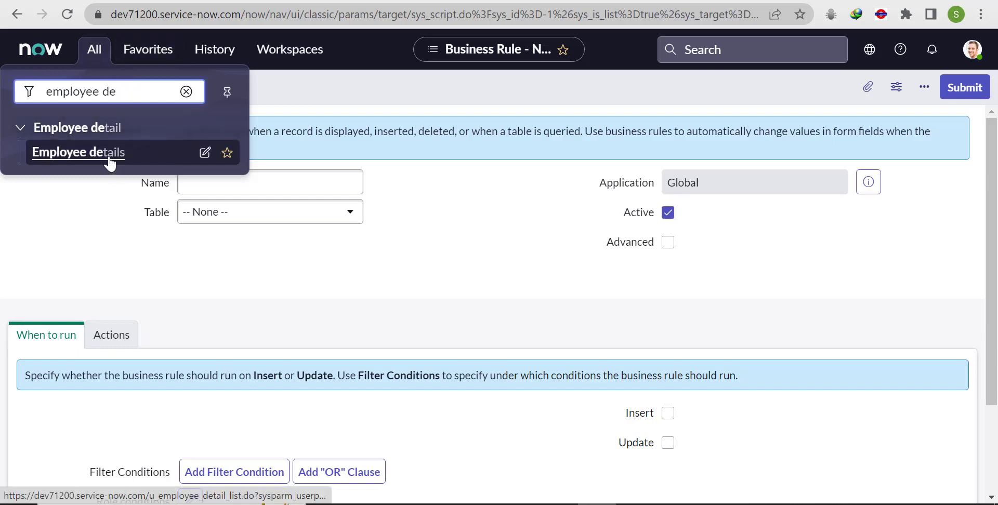
{"action": "left_click", "coordinate": [107, 156]}
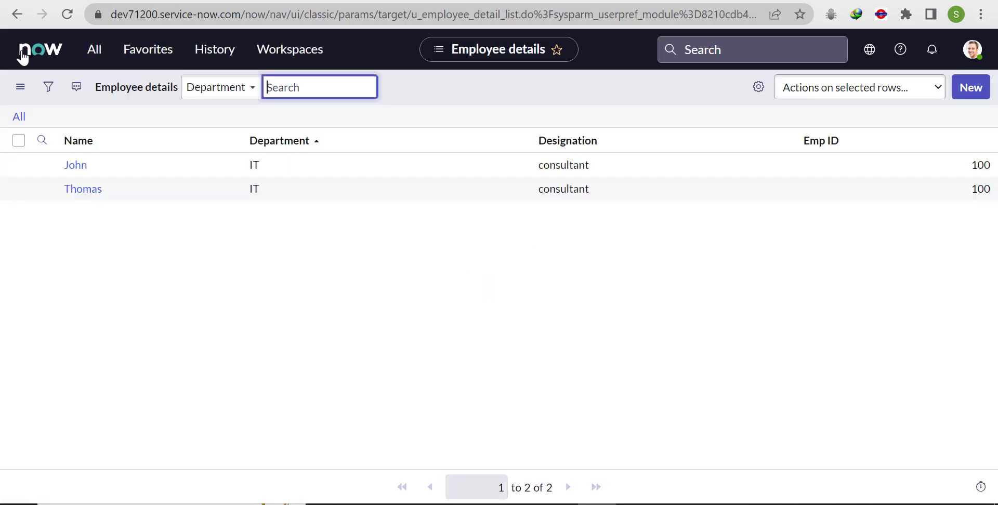
{"action": "left_click", "coordinate": [76, 165]}
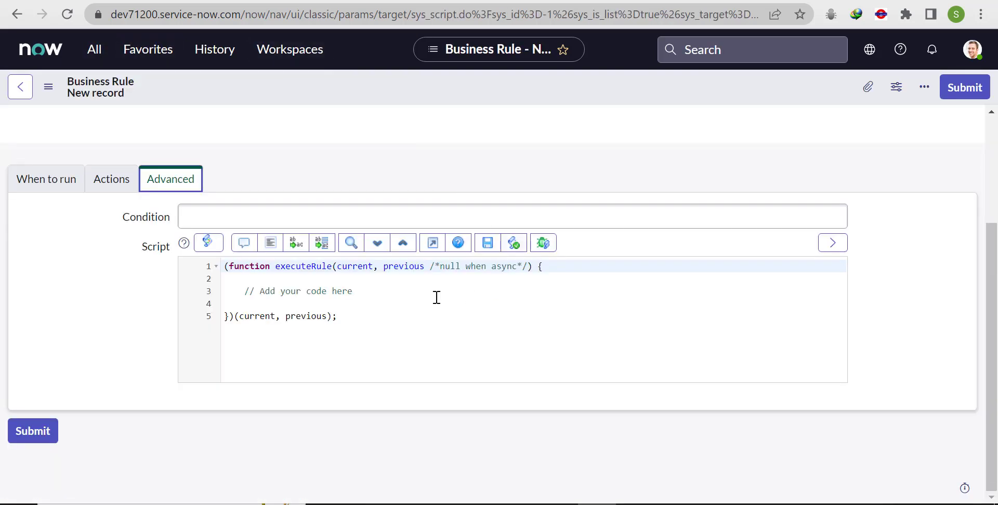
- Insert the GlideRecord query template into the business rule script below the "Add your code here" comment using the vargr macro
{"action": "left_click", "coordinate": [380, 291]}
{"action": "key", "text": "Return"}
{"action": "type", "text": "va"}
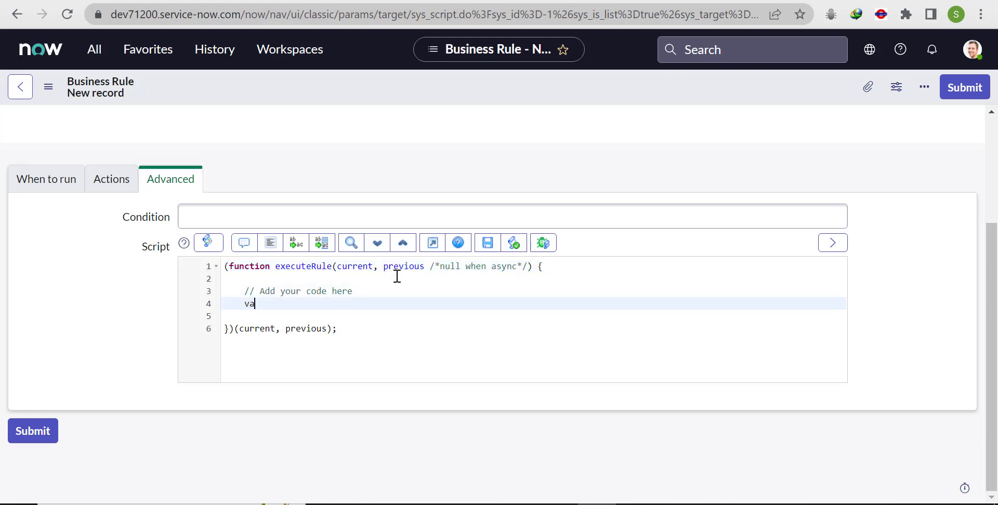
{"action": "type", "text": "rgr"}
{"action": "key", "text": "Tab"}
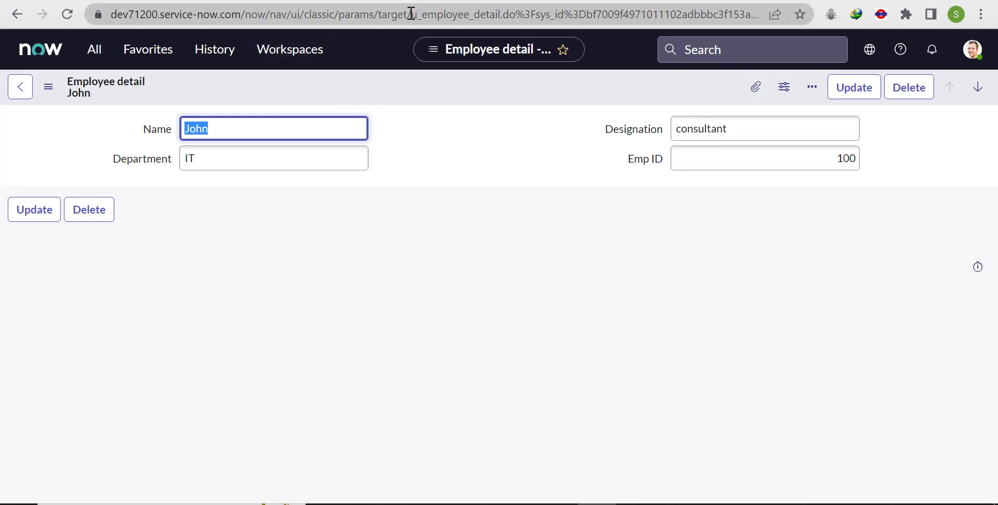
- Copy the table name u_employee_detail from the employee record's web address and paste it as the script's GlideRecord table
{"action": "left_click_drag", "start_coordinate": [411, 12], "coordinate": [501, 18]}
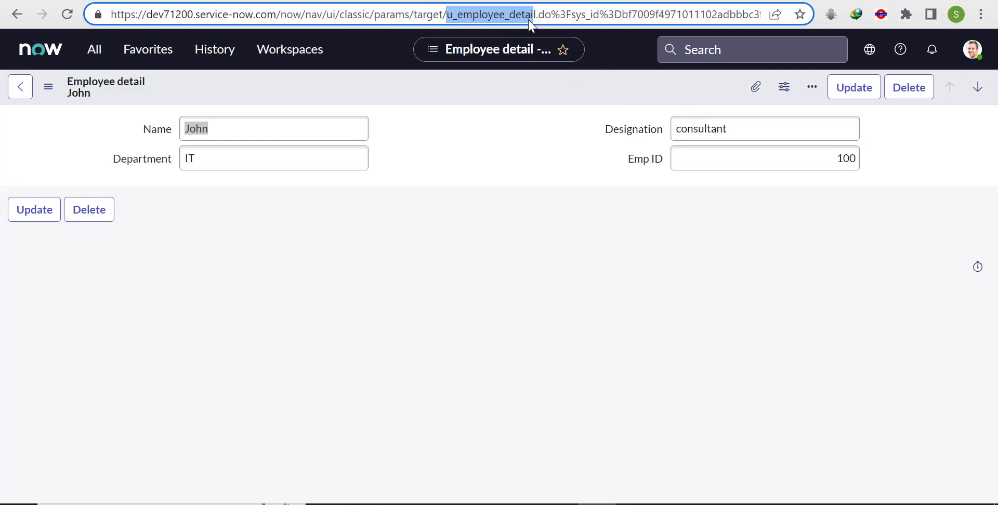
{"action": "left_click", "coordinate": [533, 80]}
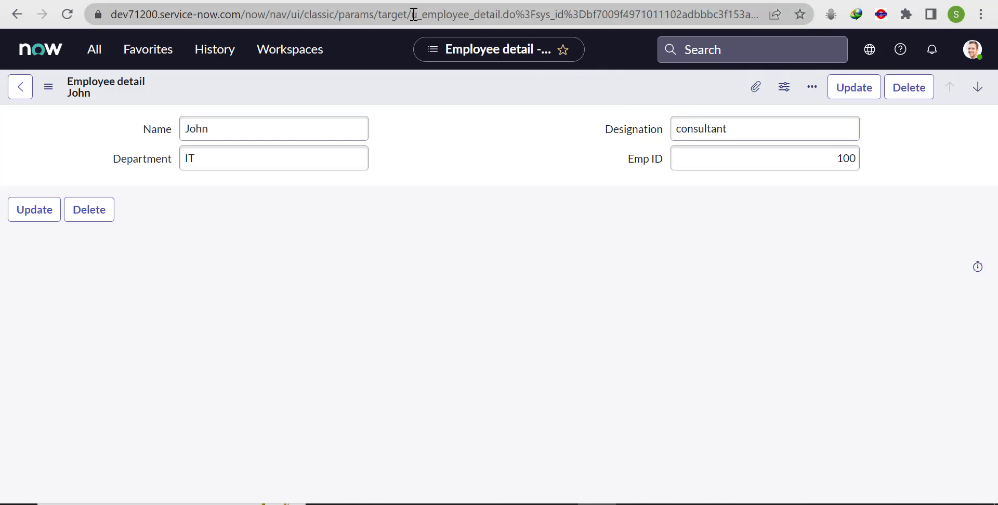
{"action": "left_click_drag", "start_coordinate": [413, 14], "coordinate": [536, 15]}
{"action": "key", "text": "ctrl+c"}
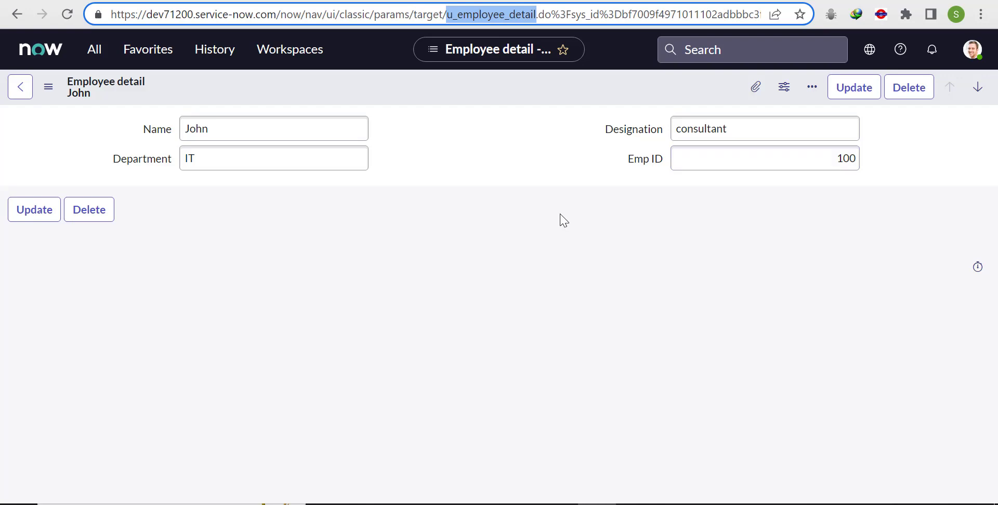
{"action": "key", "text": "ctrl+Tab"}
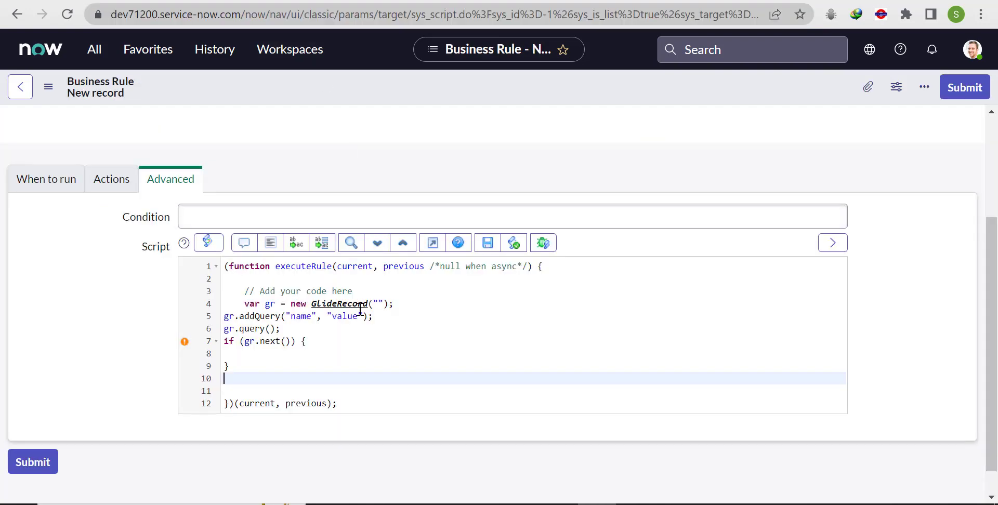
{"action": "left_click", "coordinate": [377, 303]}
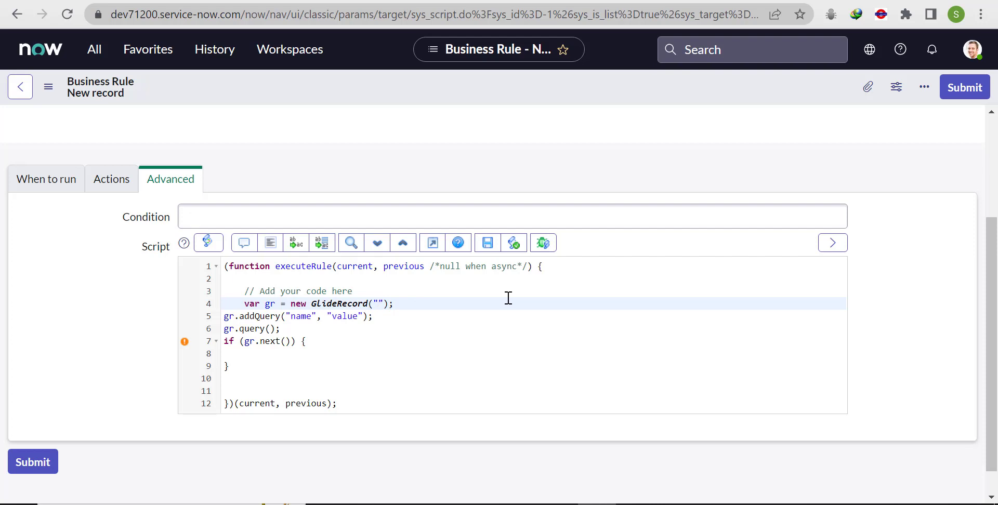
{"action": "key", "text": "ctrl+v"}
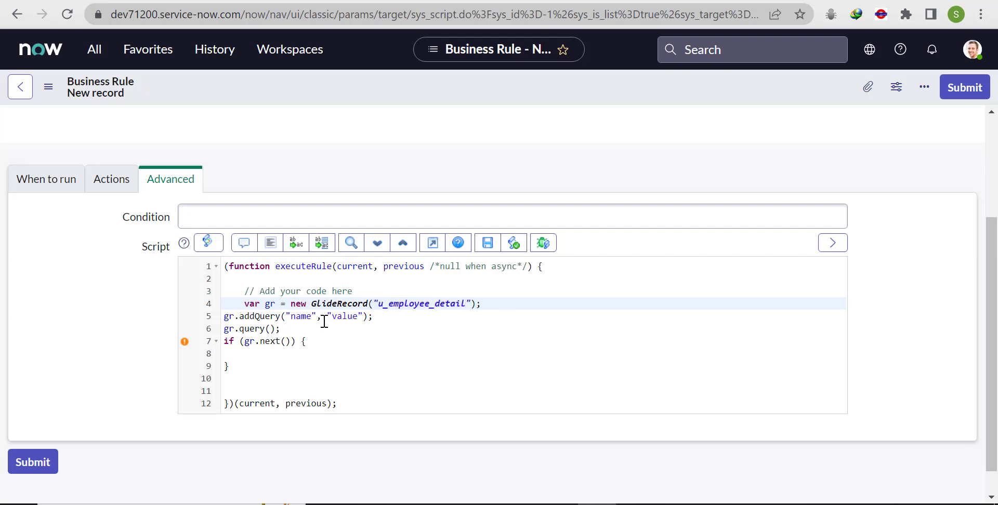
- Copy the Emp ID field's name u_emp_id from its dictionary info and use it to replace "name" in the script's addQuery call
{"action": "double_click", "coordinate": [311, 317]}
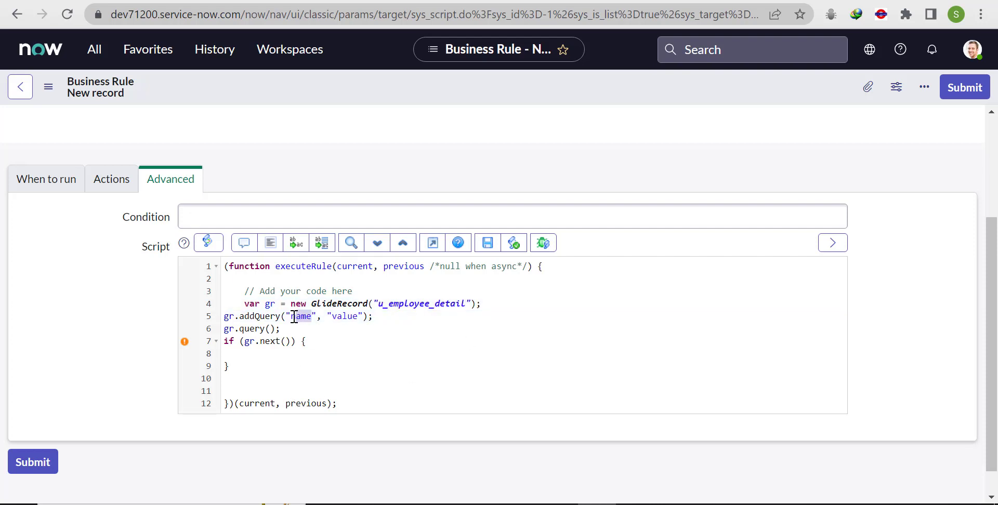
{"action": "key", "text": "ctrl+Tab"}
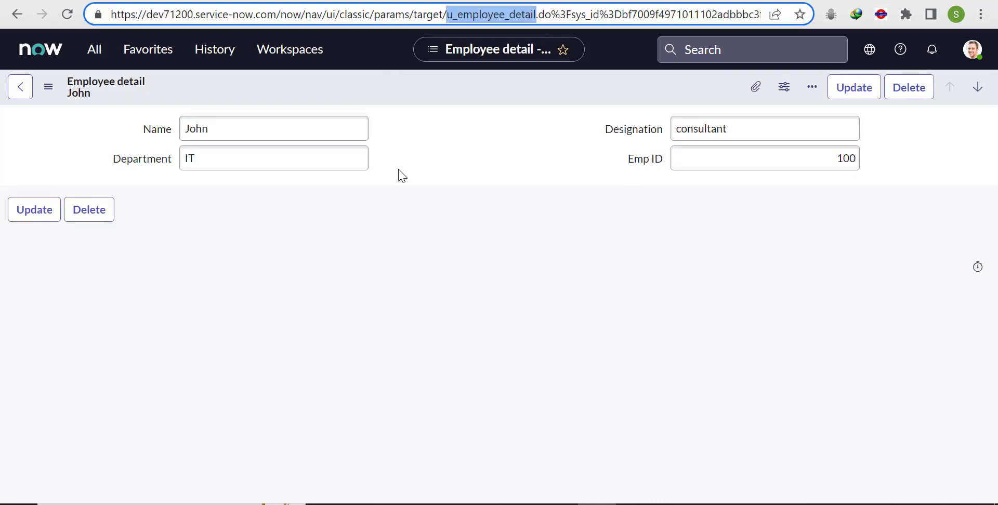
{"action": "right_click", "coordinate": [646, 162]}
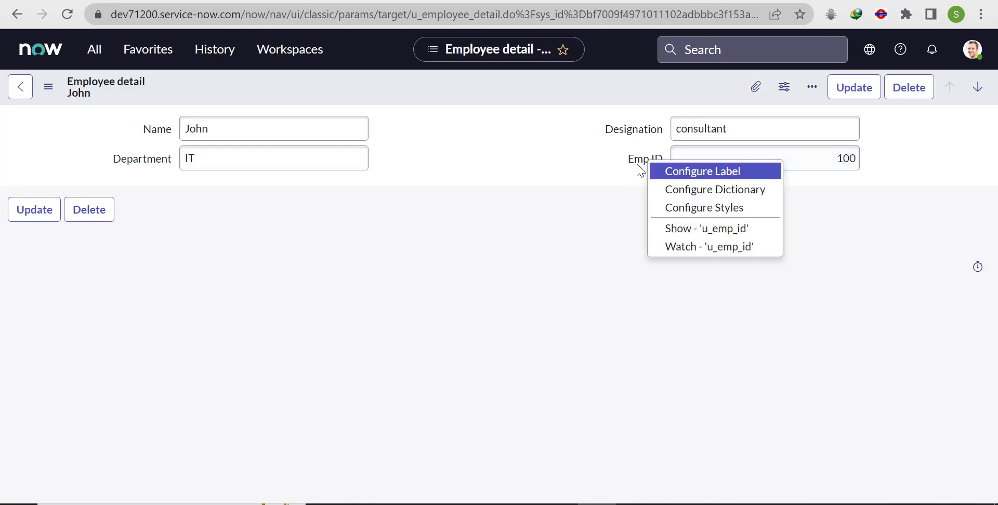
{"action": "left_click", "coordinate": [687, 232]}
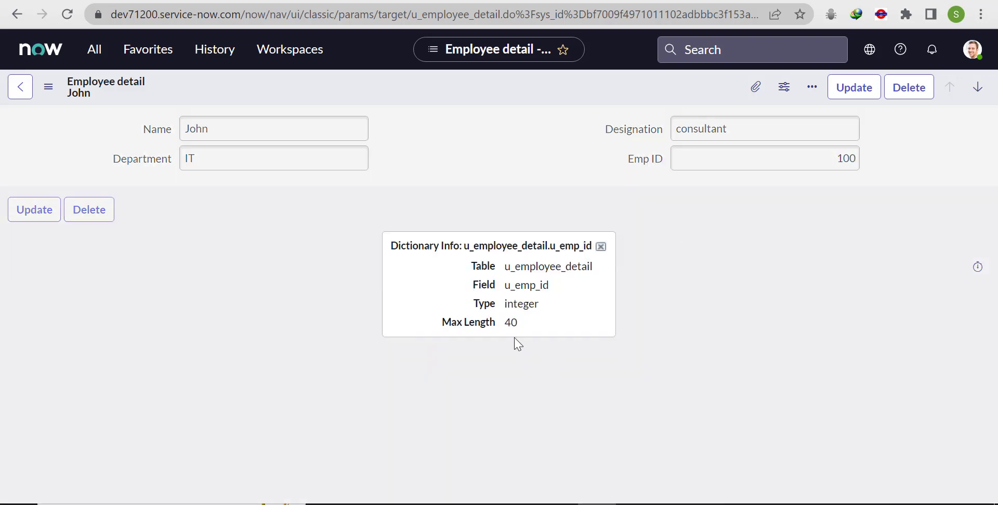
{"action": "double_click", "coordinate": [518, 286]}
{"action": "right_click", "coordinate": [517, 286]}
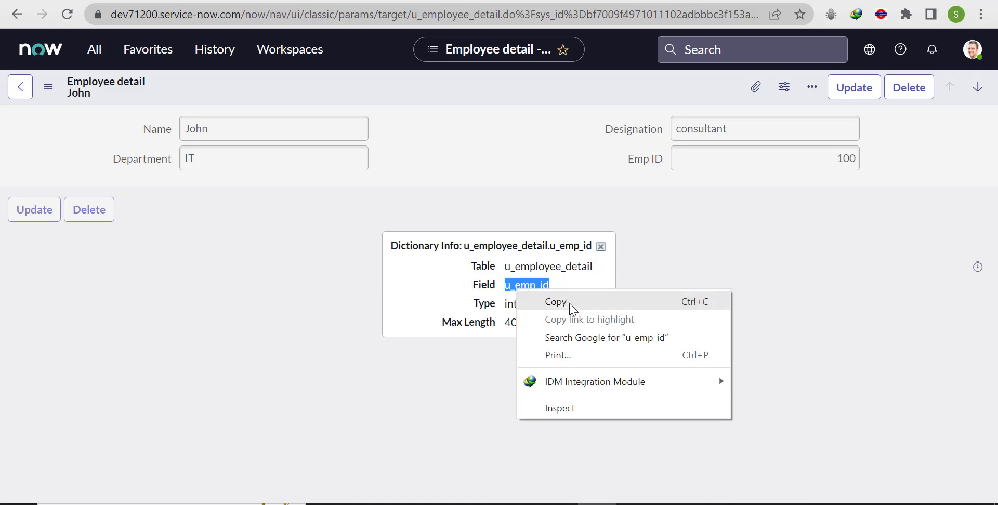
{"action": "left_click", "coordinate": [555, 302]}
{"action": "key", "text": "ctrl+Tab"}
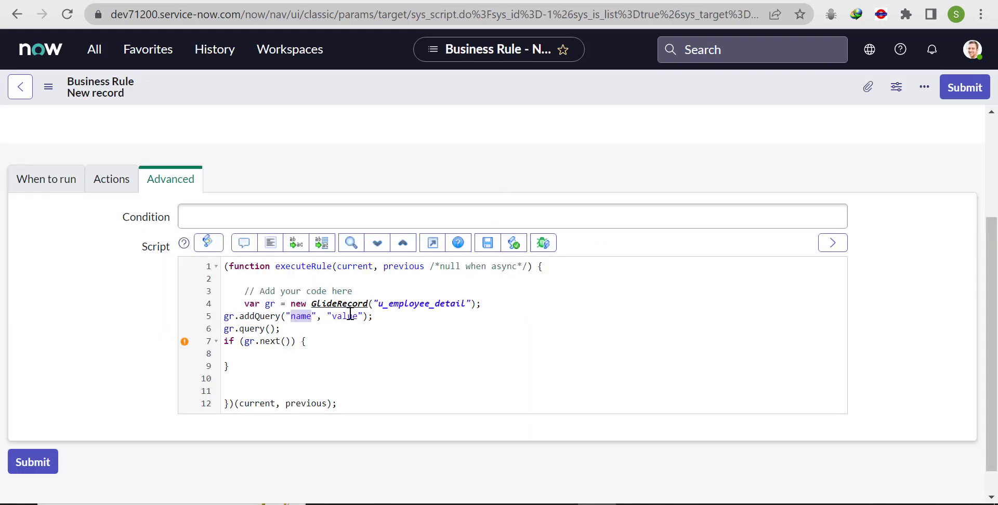
{"action": "key", "text": "ctrl+v"}
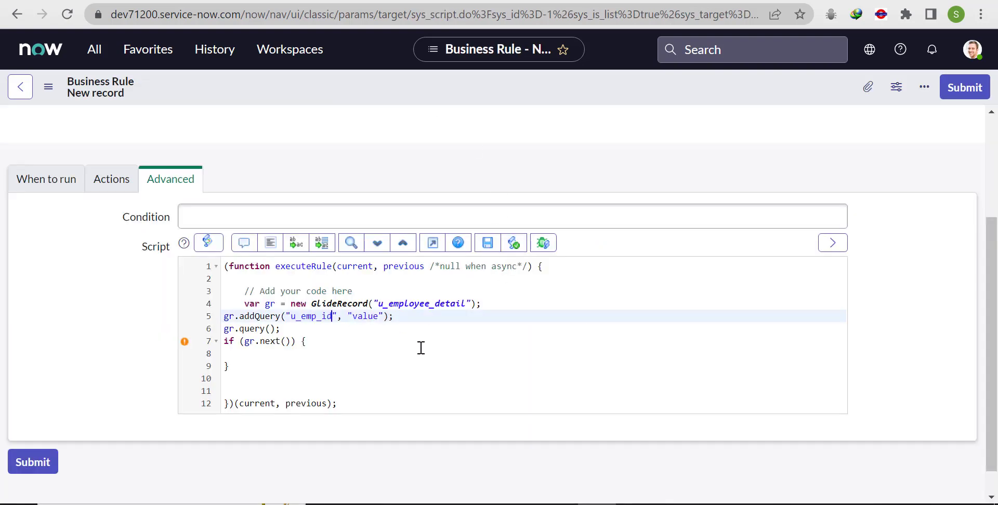
- Replace the addQuery placeholder "value" with current.u_emp_id and place the cursor inside the if (gr.next()) block
{"action": "left_click_drag", "start_coordinate": [348, 311], "coordinate": [383, 319]}
{"action": "key", "text": "BackSpace"}
{"action": "type", "text": "current."}
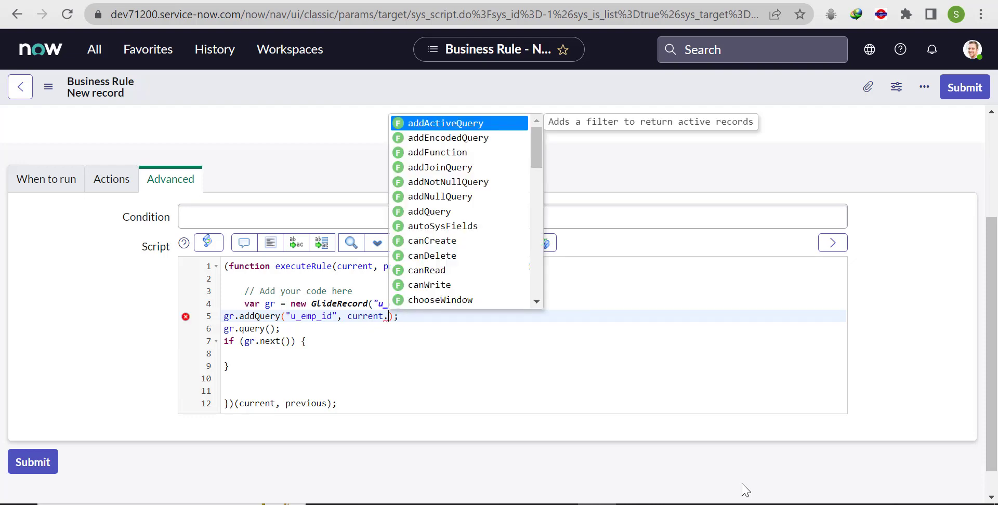
{"action": "type", "text": "u_em"}
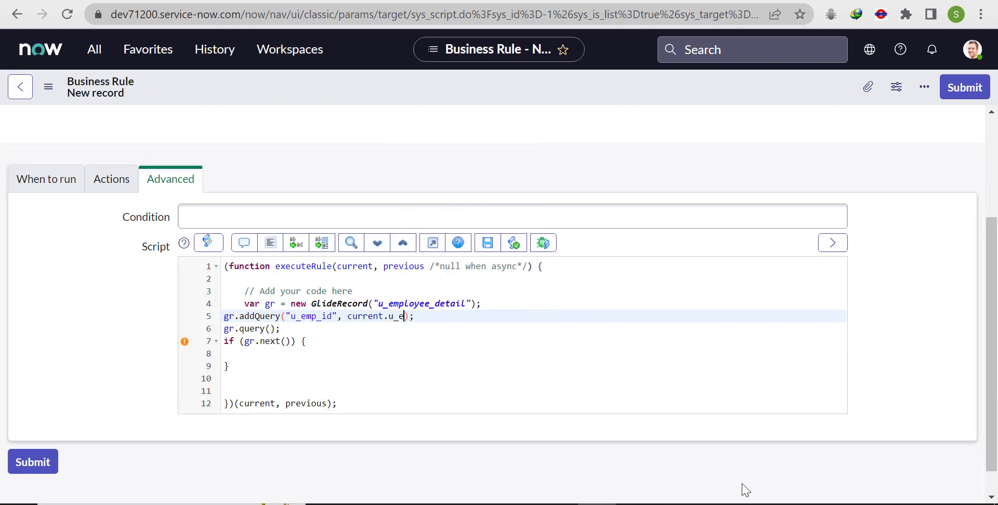
{"action": "type", "text": "p_id"}
{"action": "left_click", "coordinate": [240, 354]}
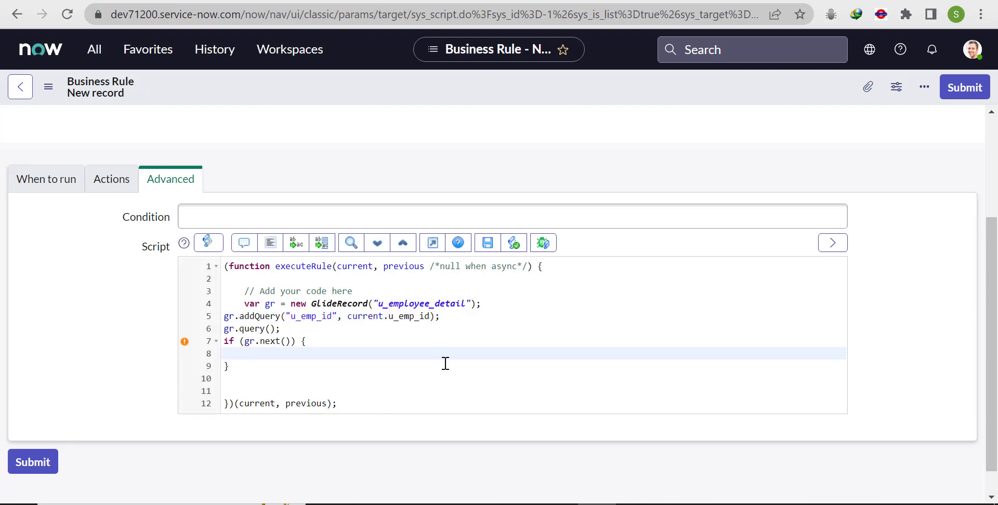
- Add gs.addErrorMessage("Employee ID already existed"); inside the script's if (gr.next()) block
{"action": "type", "text": "gs.a"}
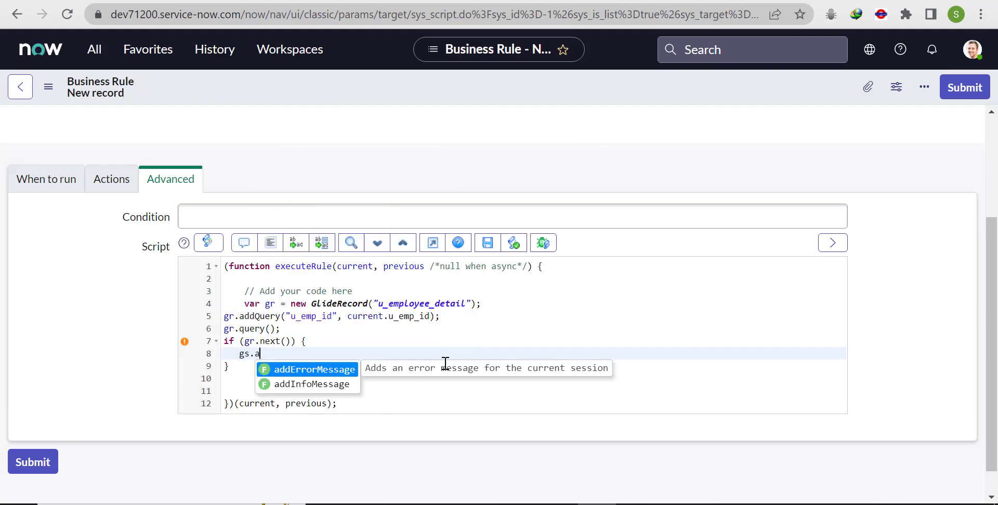
{"action": "key", "text": "Return"}
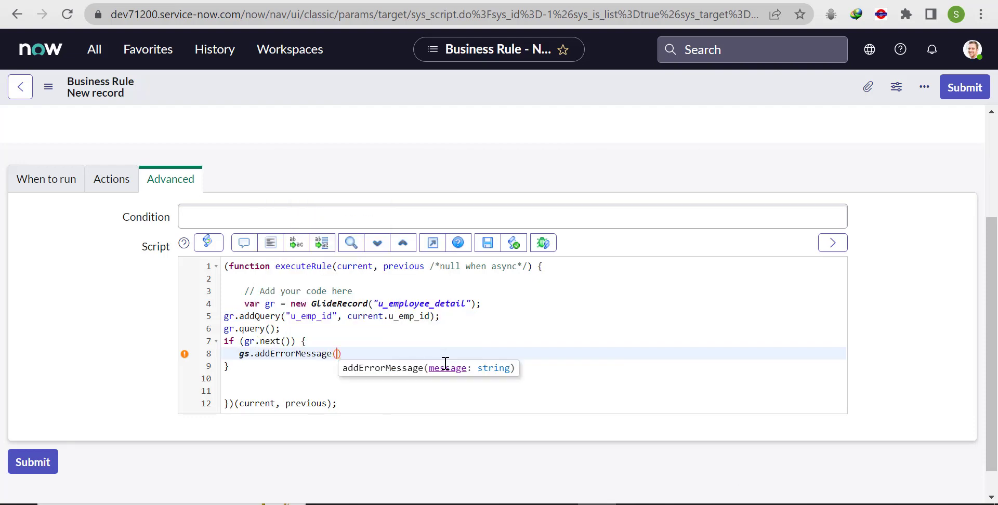
{"action": "type", "text": "\"Emplo"}
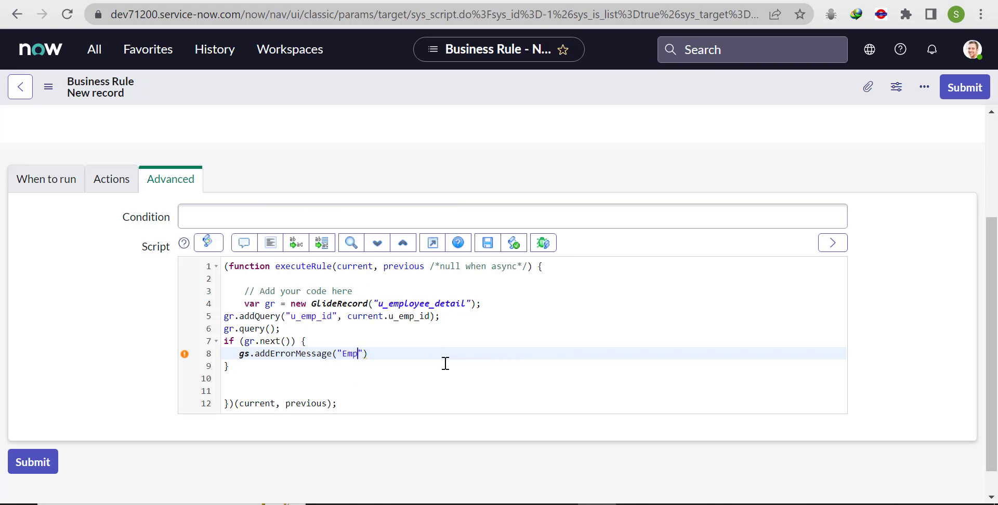
{"action": "type", "text": "yee ID already existed"}
{"action": "key", "text": "Return"}
- Add current.setAbortAction(true) below the error message line in the if block
{"action": "type", "text": "gs"}
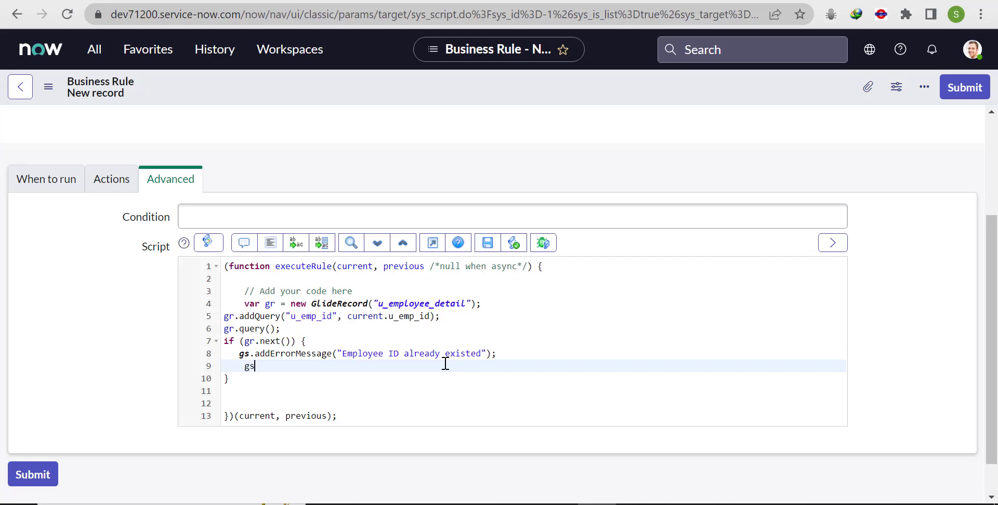
{"action": "type", "text": ".se"}
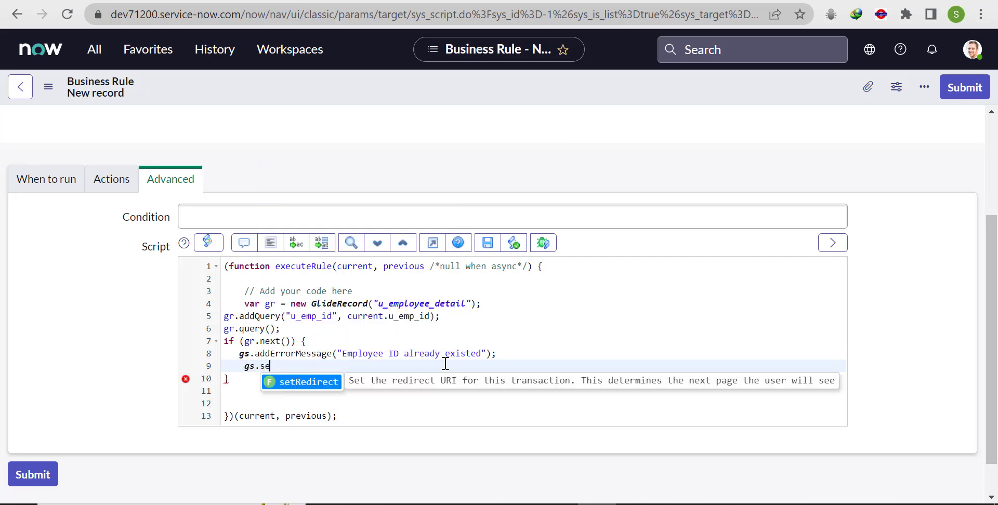
{"action": "key", "text": "BackSpace"}
{"action": "key", "text": "BackSpace"}
{"action": "key", "text": "BackSpace"}
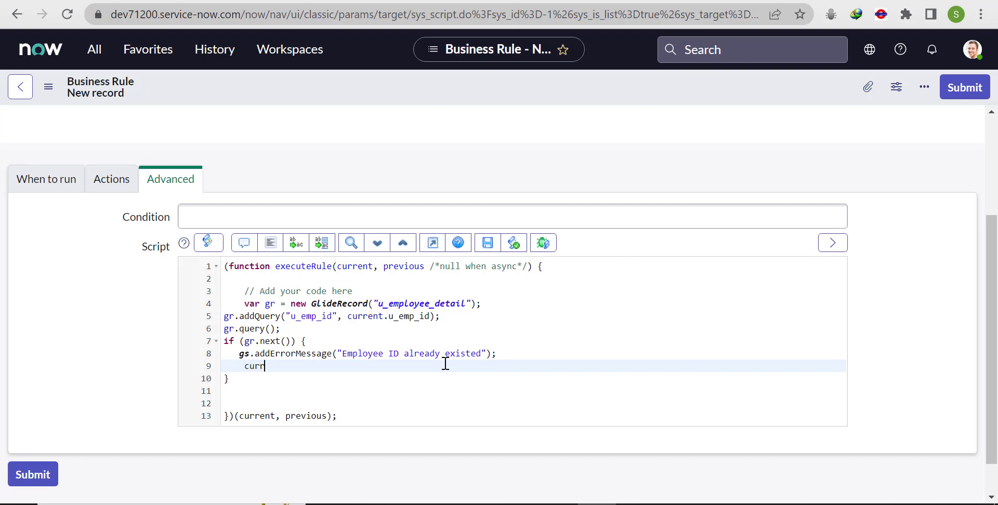
{"action": "type", "text": "current.se"}
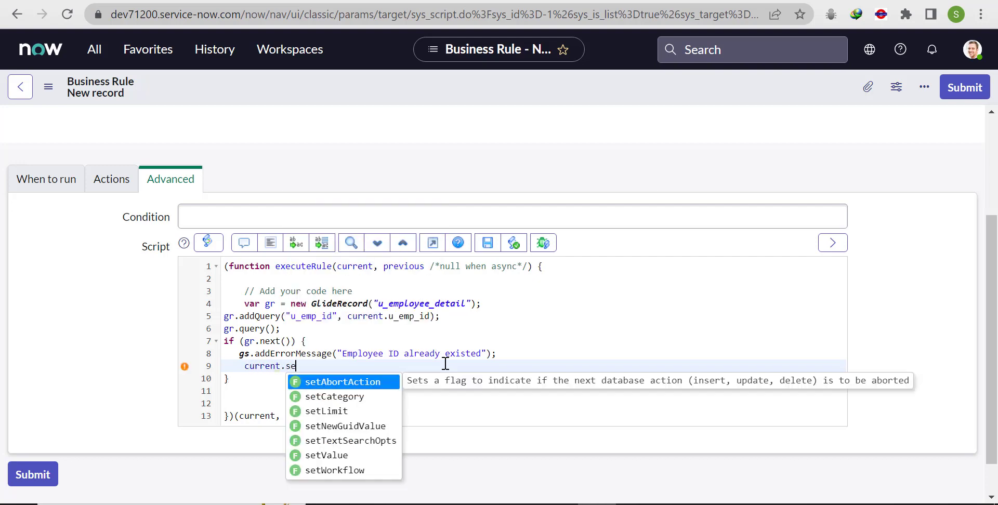
{"action": "key", "text": "Return"}
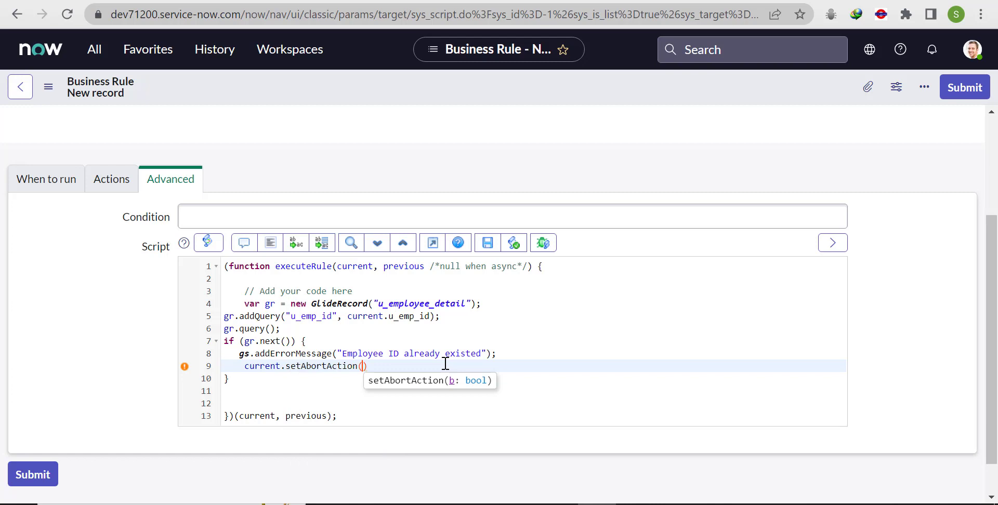
{"action": "type", "text": "false"}
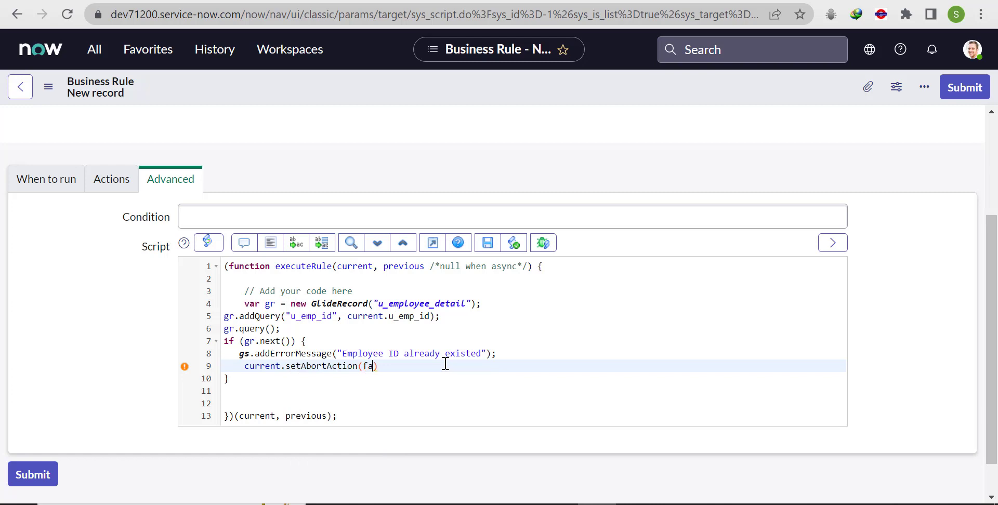
{"action": "key", "text": "BackSpace"}
{"action": "key", "text": "BackSpace"}
{"action": "key", "text": "BackSpace"}
{"action": "key", "text": "BackSpace"}
{"action": "type", "text": "rue"}
{"action": "key", "text": "BackSpace"}
{"action": "key", "text": "BackSpace"}
{"action": "key", "text": "BackSpace"}
{"action": "type", "text": "rue"}
- Format the business rule's script code and save the rule, staying on its form
{"action": "left_click", "coordinate": [271, 242]}
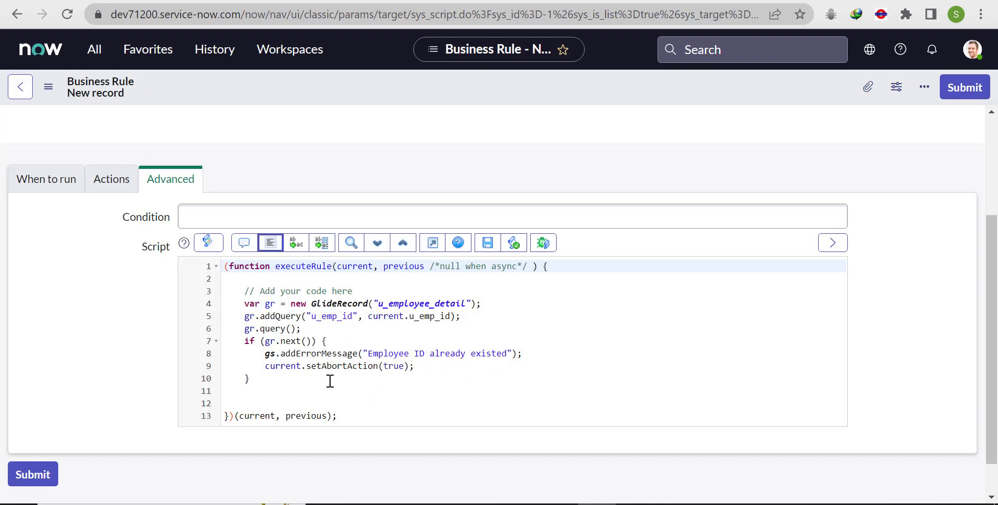
{"action": "right_click", "coordinate": [494, 92]}
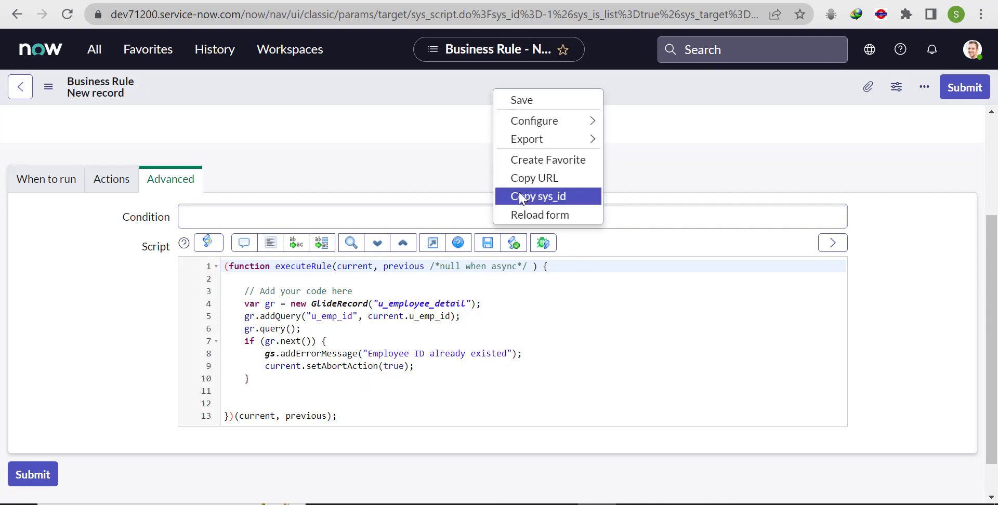
{"action": "left_click", "coordinate": [517, 100]}
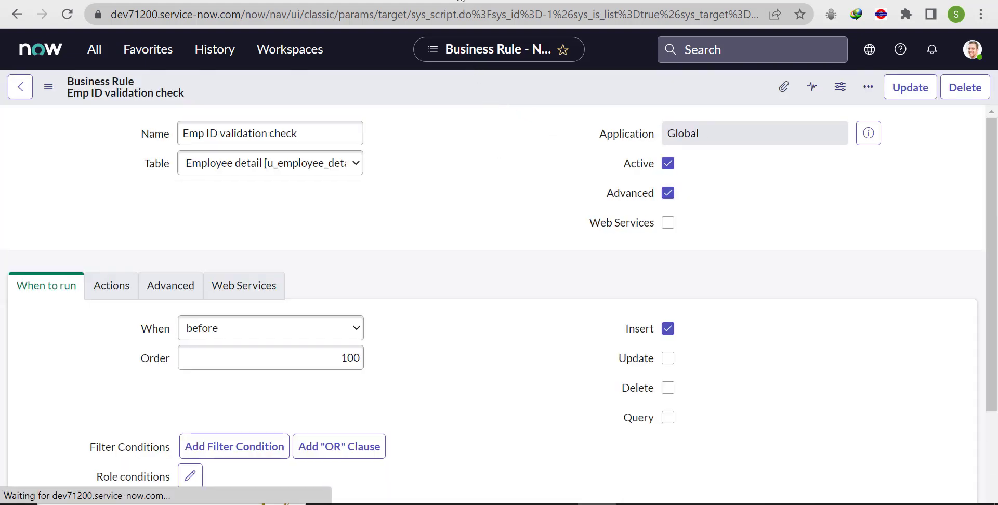
- Switch to the open employee record and go back to the Employee details list
{"action": "left_click", "coordinate": [461, 1]}
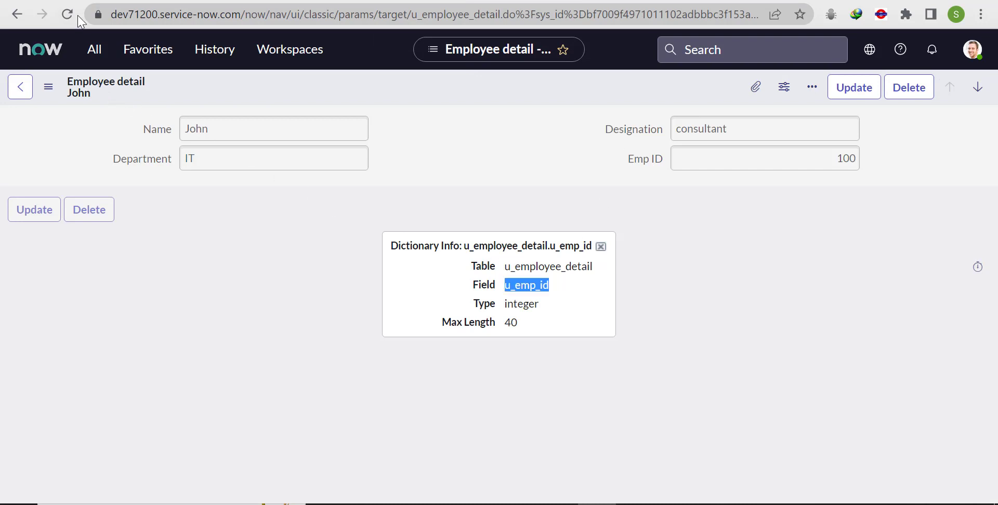
{"action": "left_click", "coordinate": [196, 253]}
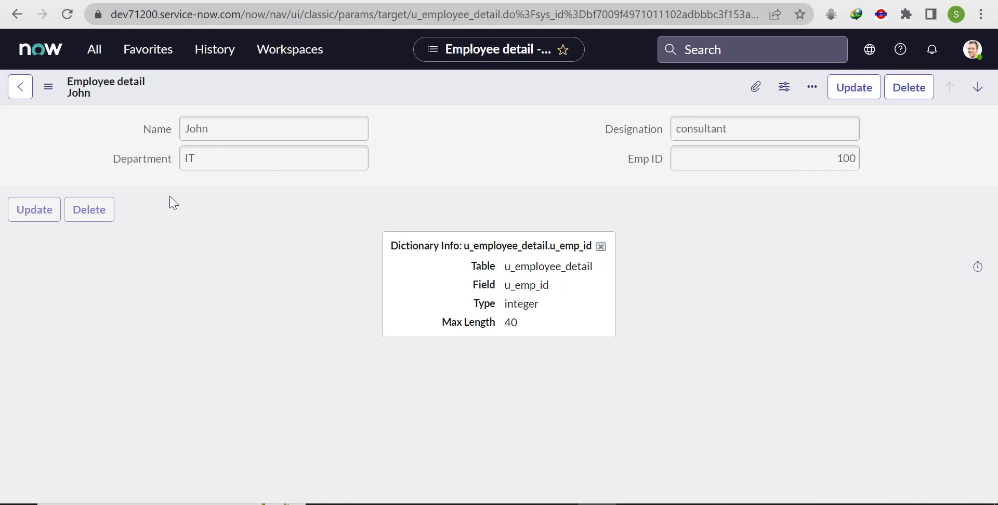
{"action": "left_click", "coordinate": [17, 14]}
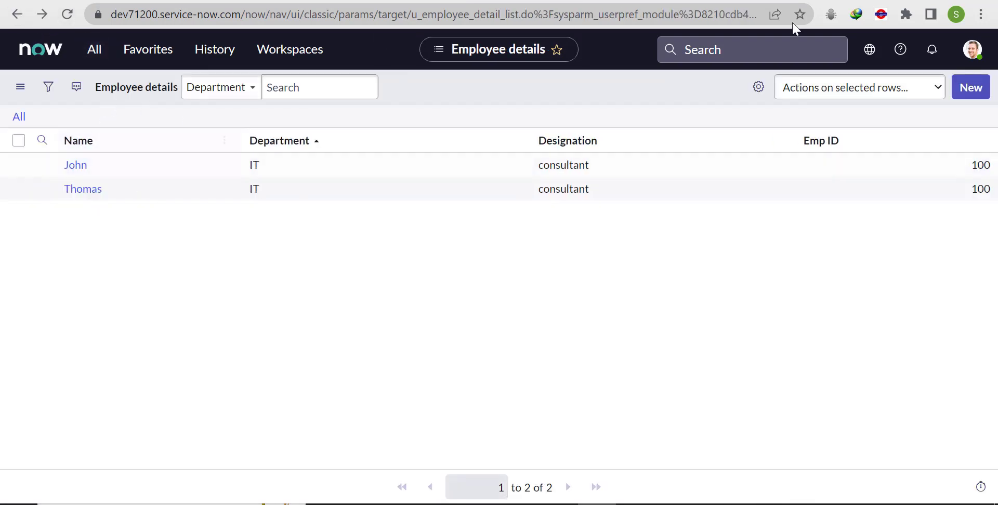
- Submit a new employee record with the employee's name, designation Program Manager, department IT and an Emp ID already used in the list
{"action": "left_click", "coordinate": [972, 86]}
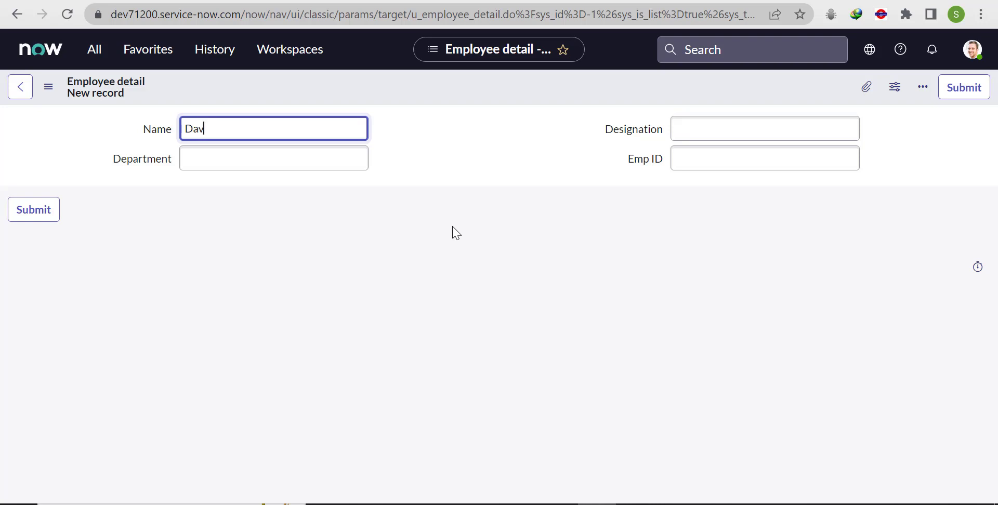
{"action": "left_click", "coordinate": [775, 130]}
{"action": "type", "text": "P"}
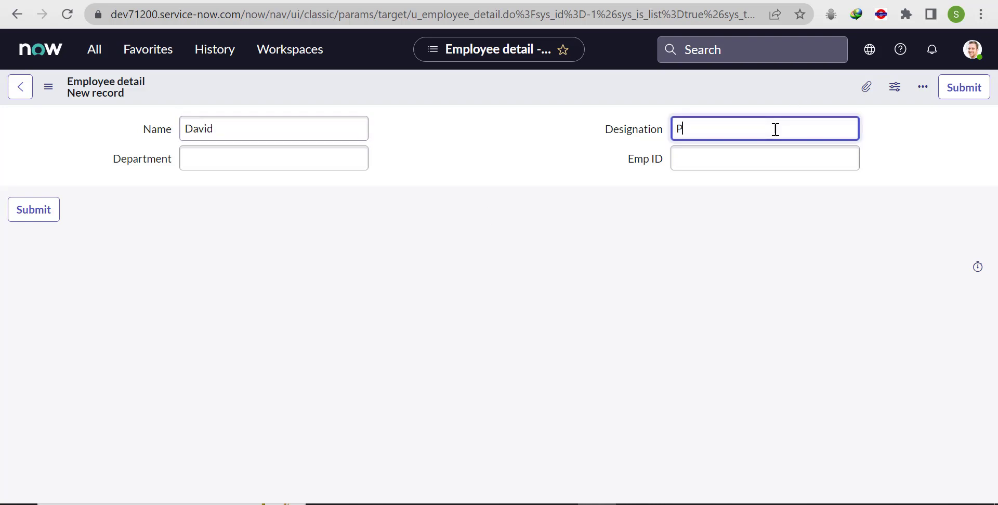
{"action": "type", "text": "rogram Manager"}
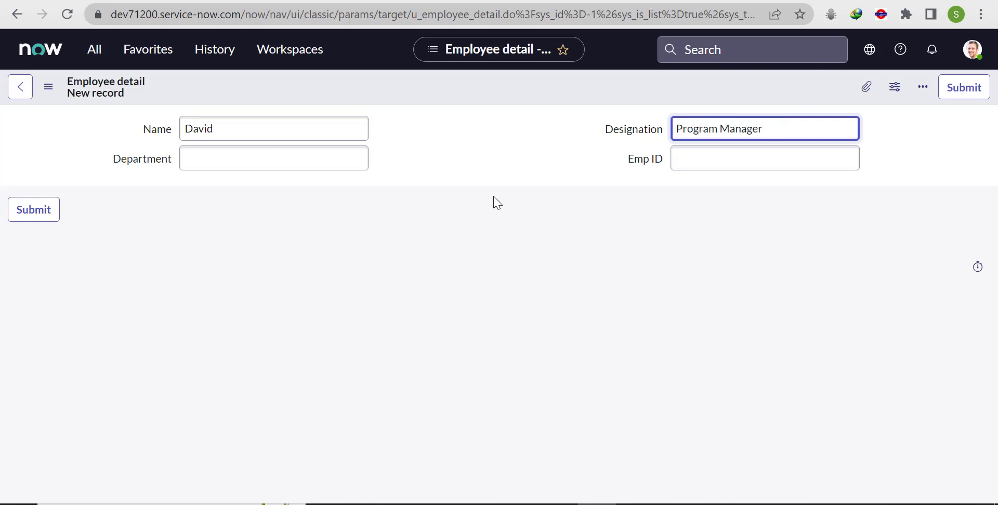
{"action": "left_click", "coordinate": [303, 158]}
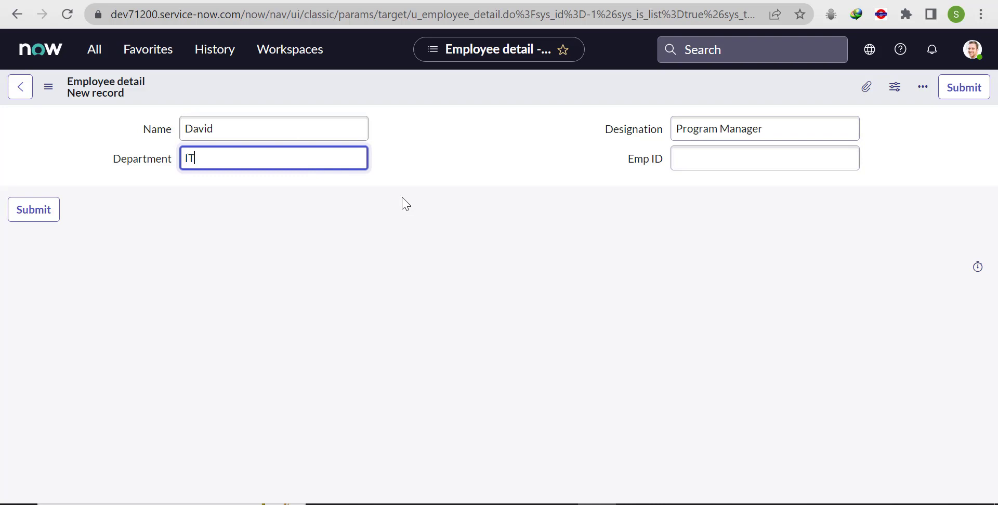
{"action": "left_click", "coordinate": [749, 156]}
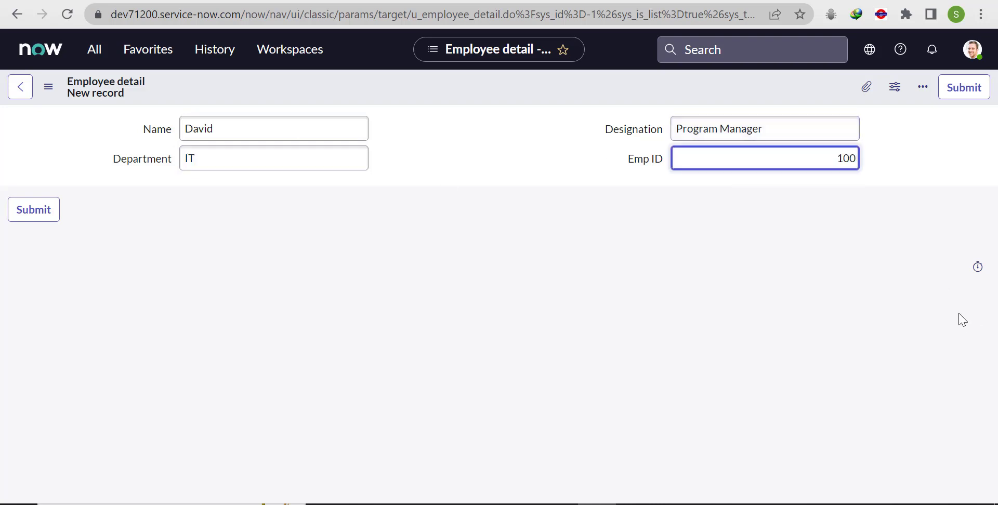
{"action": "left_click", "coordinate": [963, 87]}
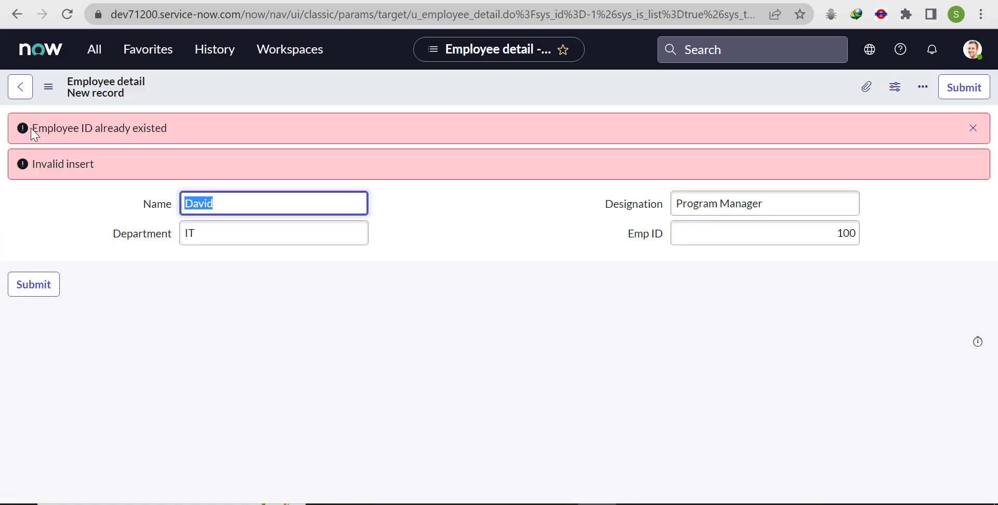
- Read and dismiss the error messages on the new record form and reopen the Employee details list to check its records
{"action": "left_click_drag", "start_coordinate": [33, 130], "coordinate": [180, 128]}
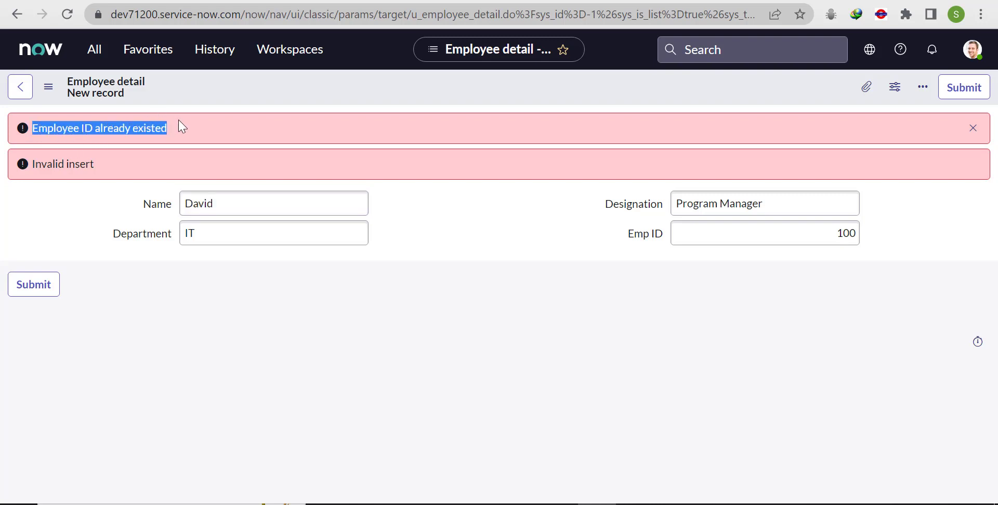
{"action": "left_click_drag", "start_coordinate": [32, 164], "coordinate": [106, 168]}
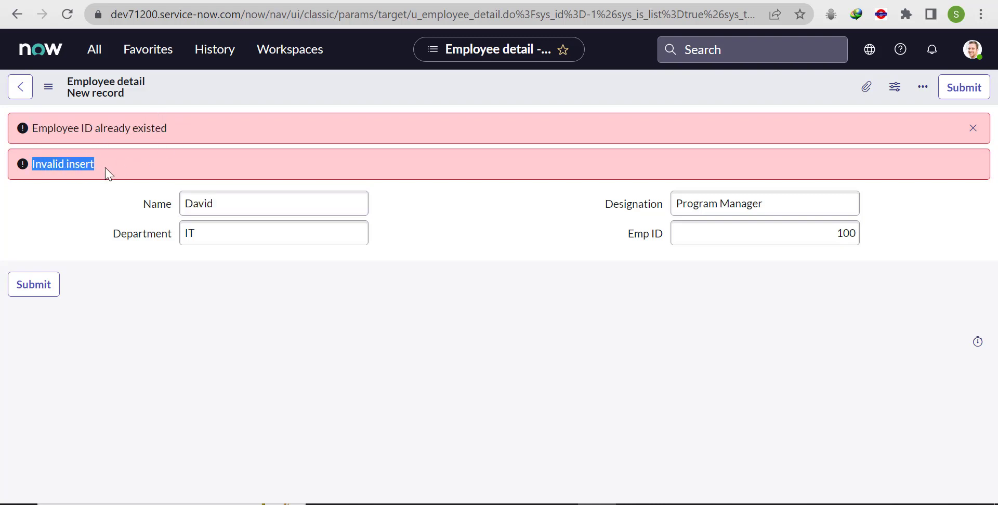
{"action": "left_click", "coordinate": [972, 128]}
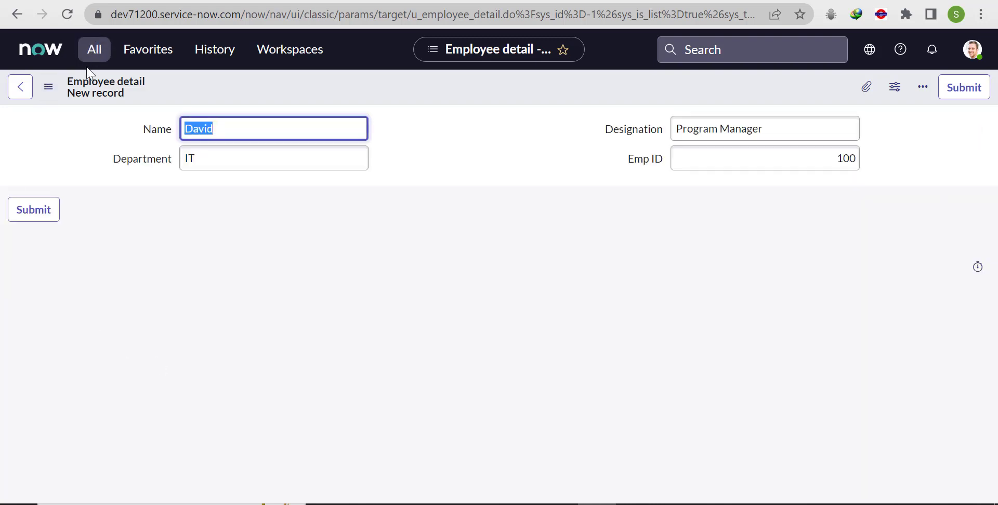
{"action": "left_click", "coordinate": [99, 48]}
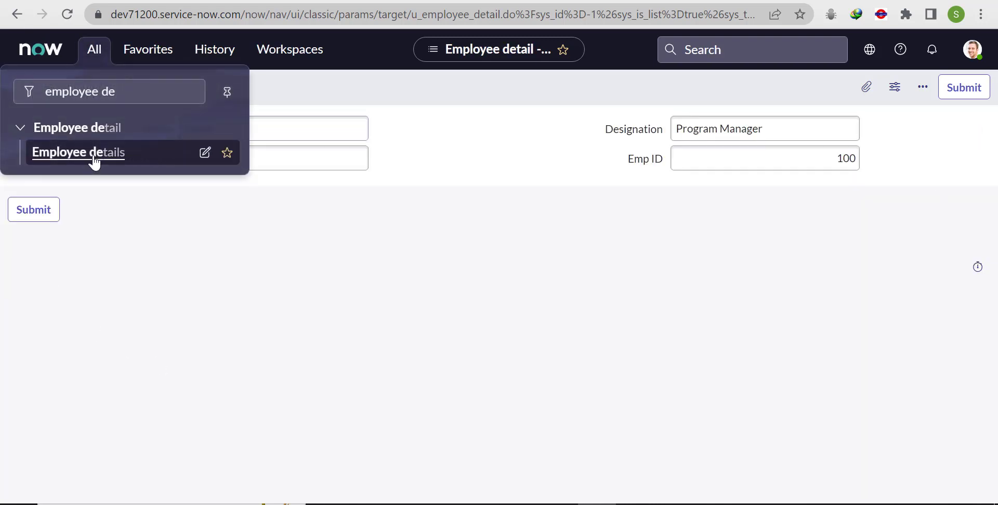
{"action": "left_click", "coordinate": [93, 160]}
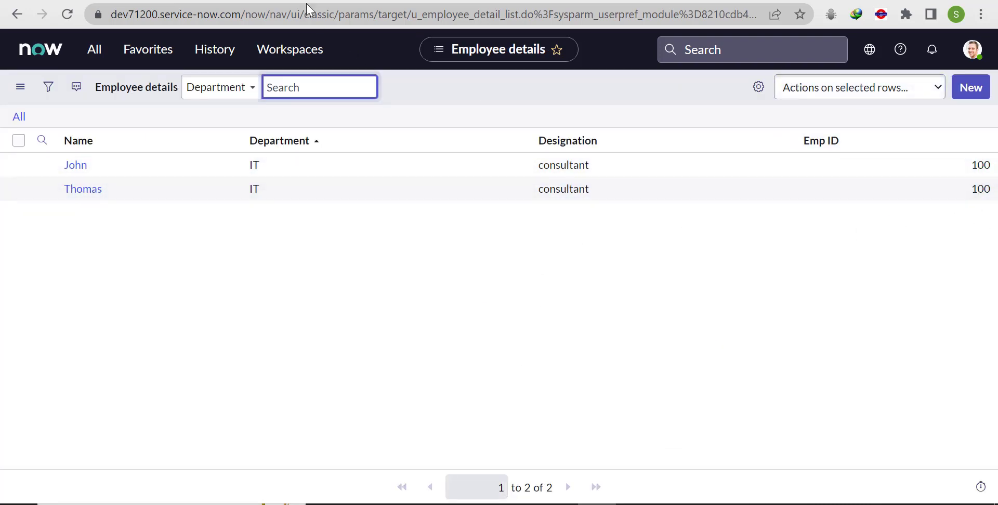
- Review the advanced script of the Emp ID validation check business rule and return to the Employee details list
{"action": "key", "text": "alt+Left"}
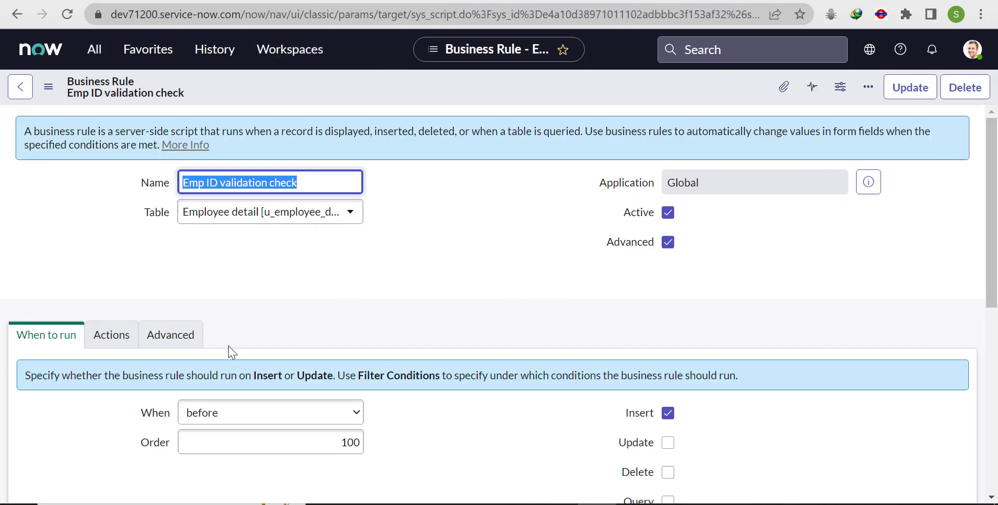
{"action": "left_click", "coordinate": [166, 335]}
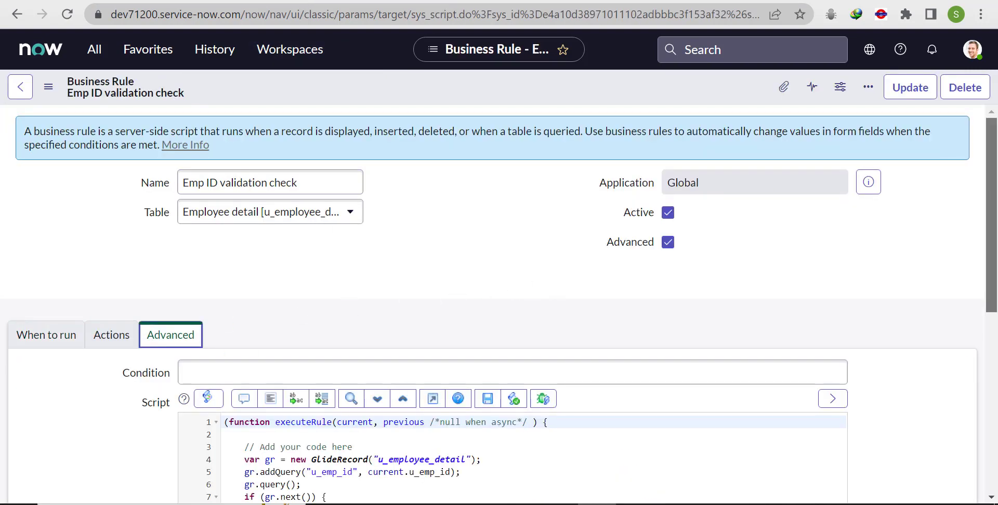
{"action": "scroll", "coordinate": [447, 244], "scroll_direction": "down", "scroll_amount": 4}
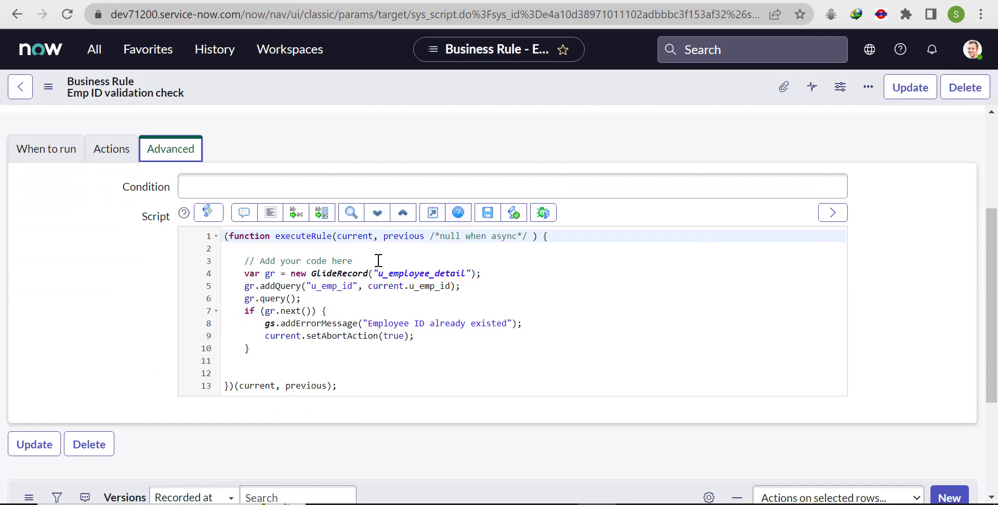
{"action": "key", "text": "alt+Right"}
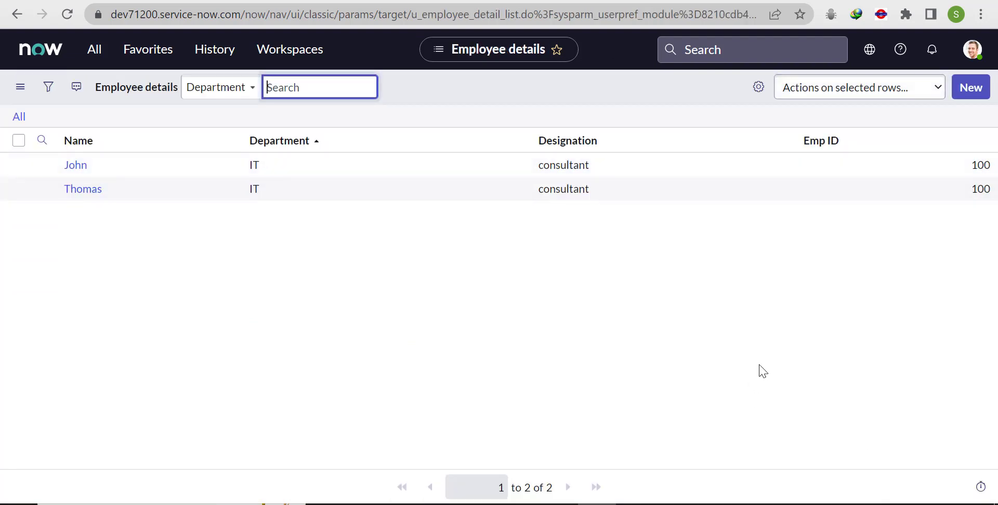